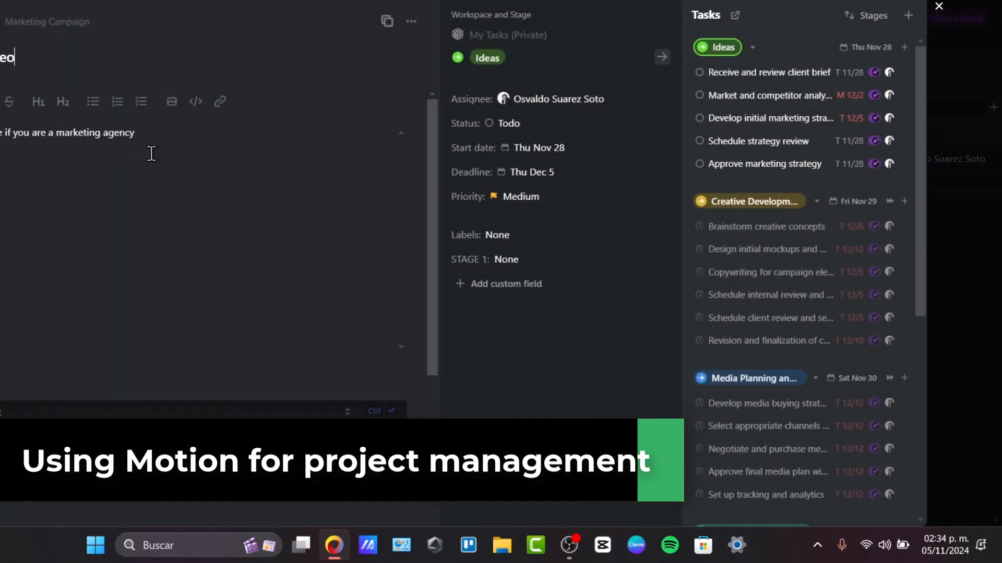
Mark the first tasks of the Marketing Campaign's Ideas stage as Completed, starting with "Receive and review client brief".
{"action": "scroll", "coordinate": [773, 226], "scroll_direction": "down", "scroll_amount": 5}
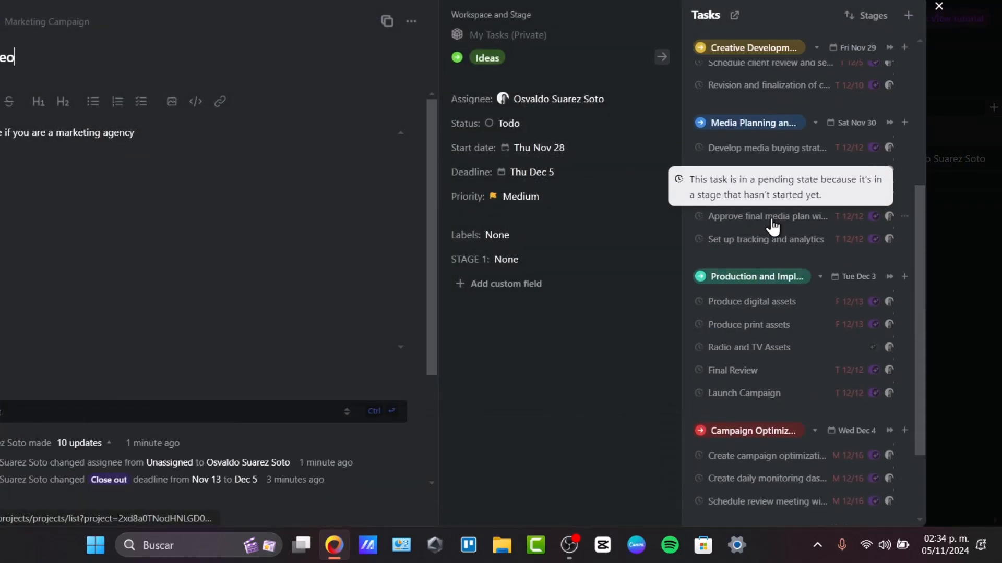
{"action": "scroll", "coordinate": [730, 224], "scroll_direction": "down", "scroll_amount": 2}
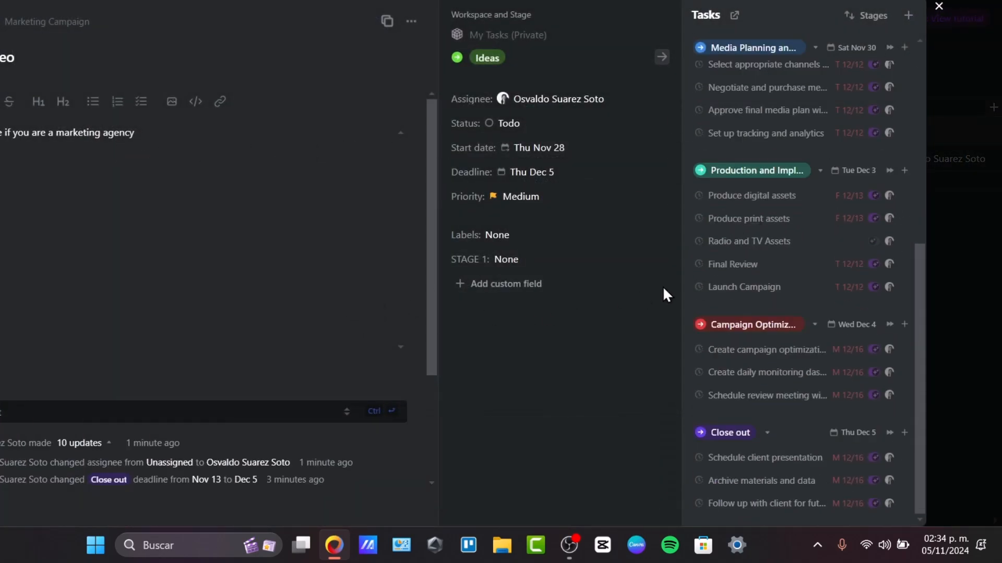
{"action": "scroll", "coordinate": [721, 282], "scroll_direction": "up", "scroll_amount": 7}
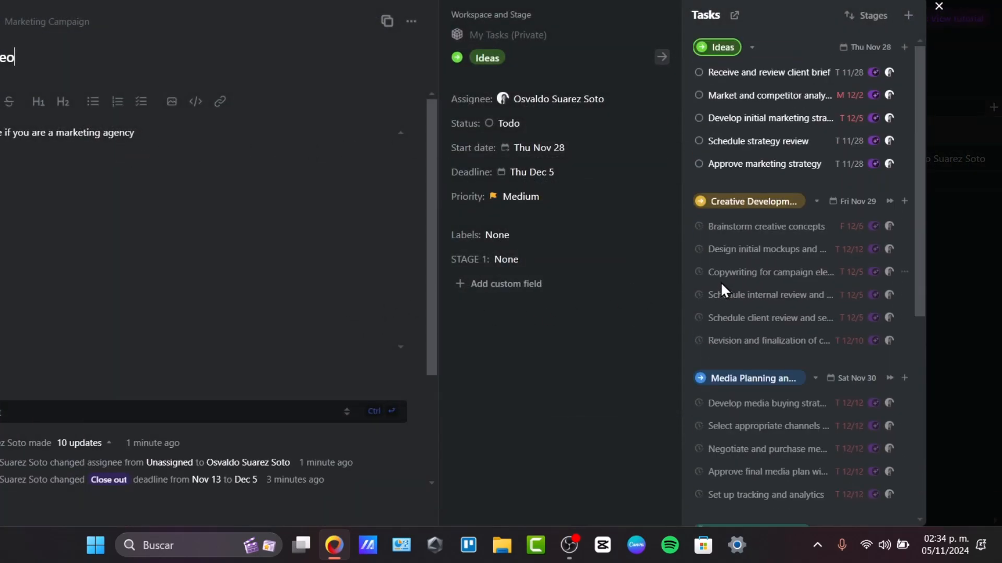
{"action": "left_click", "coordinate": [699, 72]}
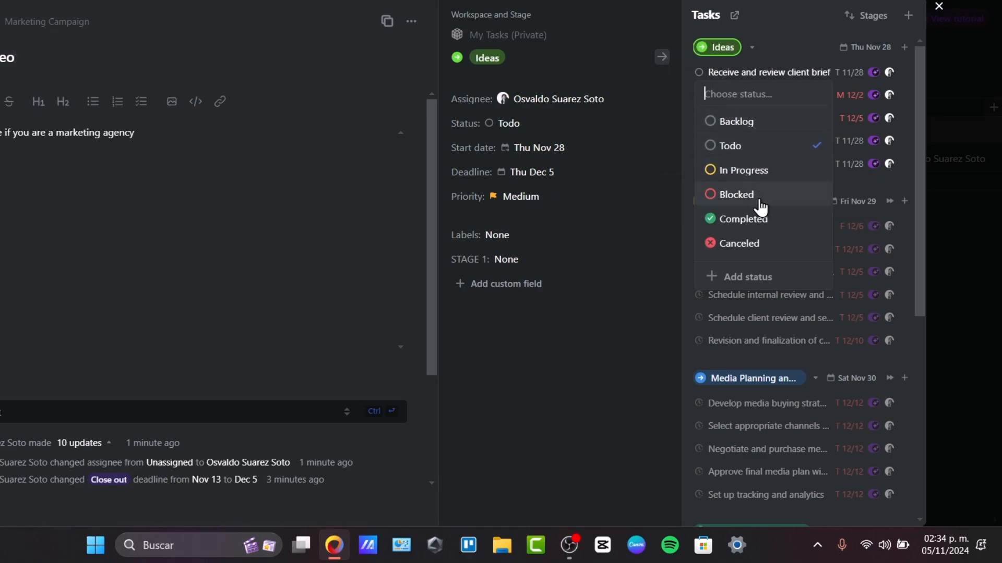
{"action": "left_click", "coordinate": [743, 219]}
{"action": "left_click", "coordinate": [699, 96]}
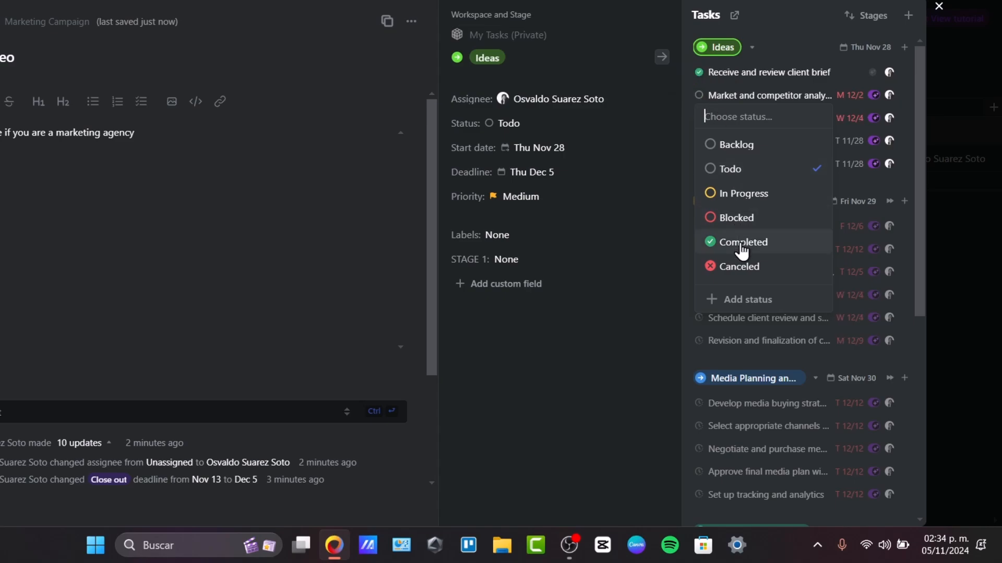
{"action": "left_click", "coordinate": [741, 266]}
{"action": "left_click", "coordinate": [700, 119]}
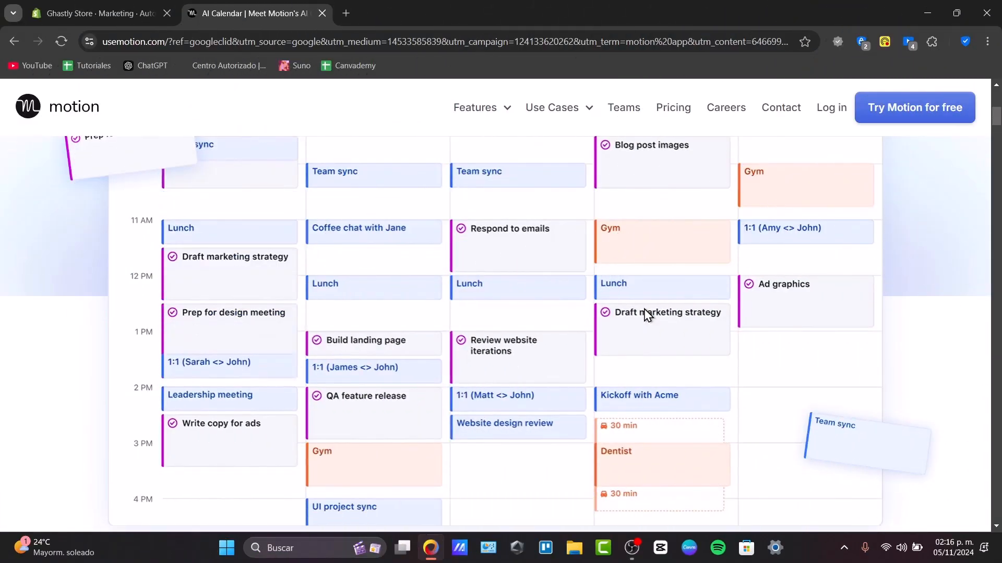
Look through the Motion landing page, then start the free trial by signing up with Google.
{"action": "scroll", "coordinate": [647, 314], "scroll_direction": "down", "scroll_amount": 4}
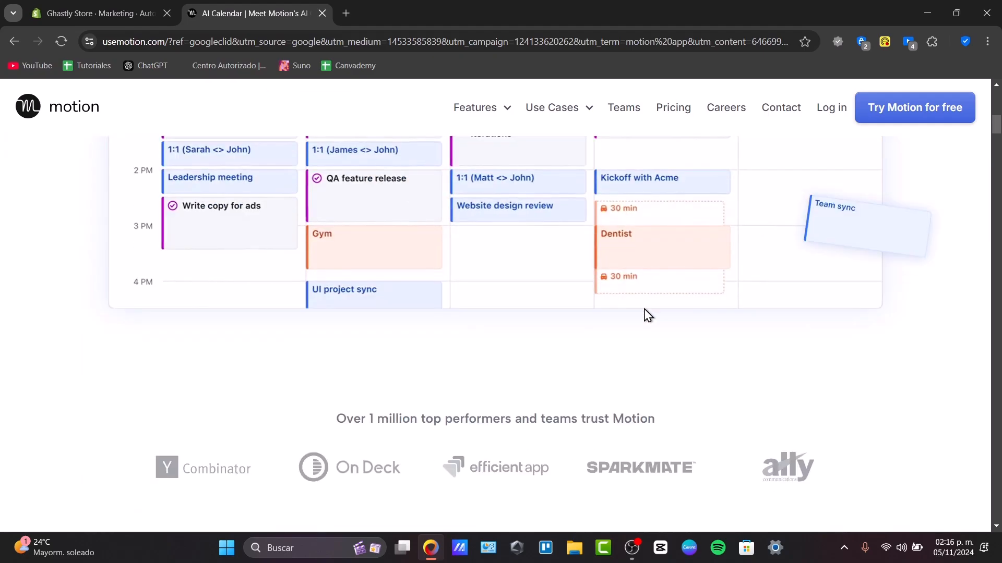
{"action": "scroll", "coordinate": [647, 315], "scroll_direction": "down", "scroll_amount": 4}
{"action": "scroll", "coordinate": [647, 315], "scroll_direction": "down", "scroll_amount": 12}
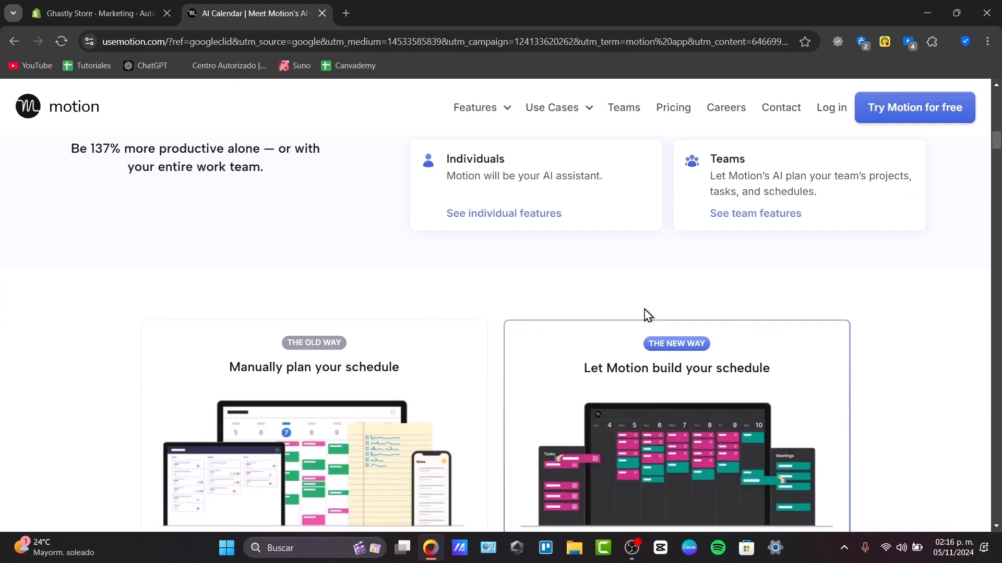
{"action": "scroll", "coordinate": [647, 315], "scroll_direction": "down", "scroll_amount": 12}
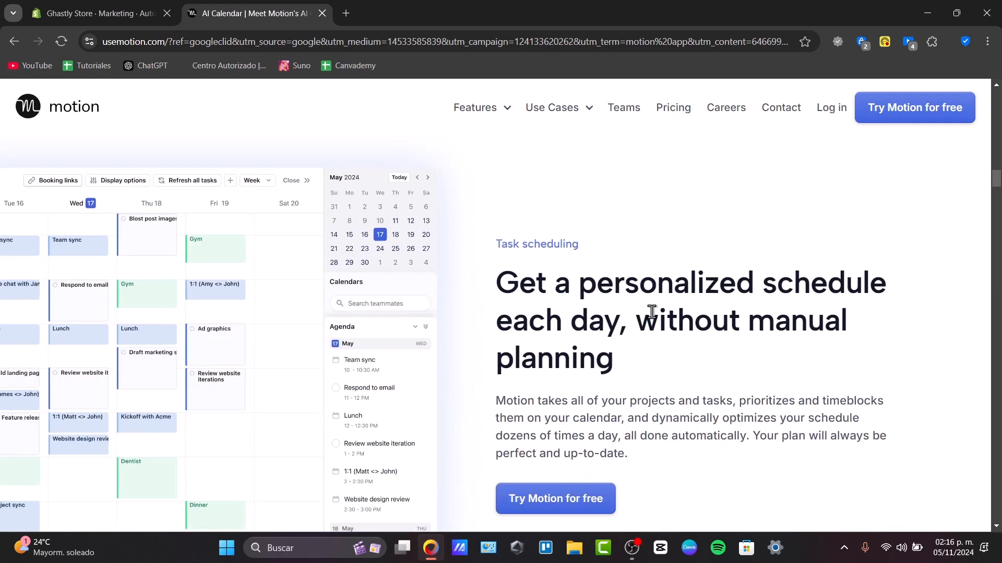
{"action": "scroll", "coordinate": [651, 312], "scroll_direction": "down", "scroll_amount": 4}
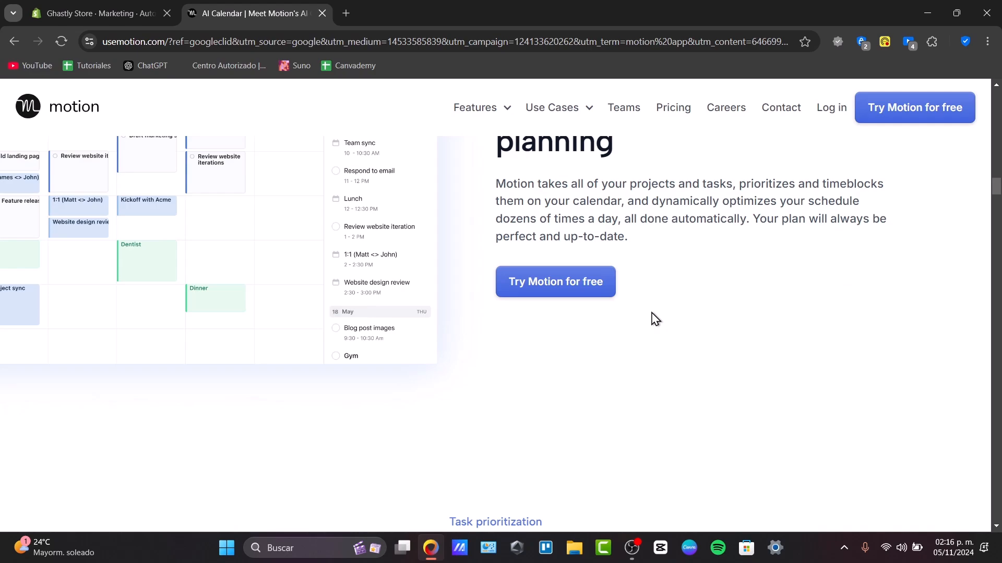
{"action": "scroll", "coordinate": [653, 317], "scroll_direction": "up", "scroll_amount": 10}
{"action": "left_click", "coordinate": [935, 127]}
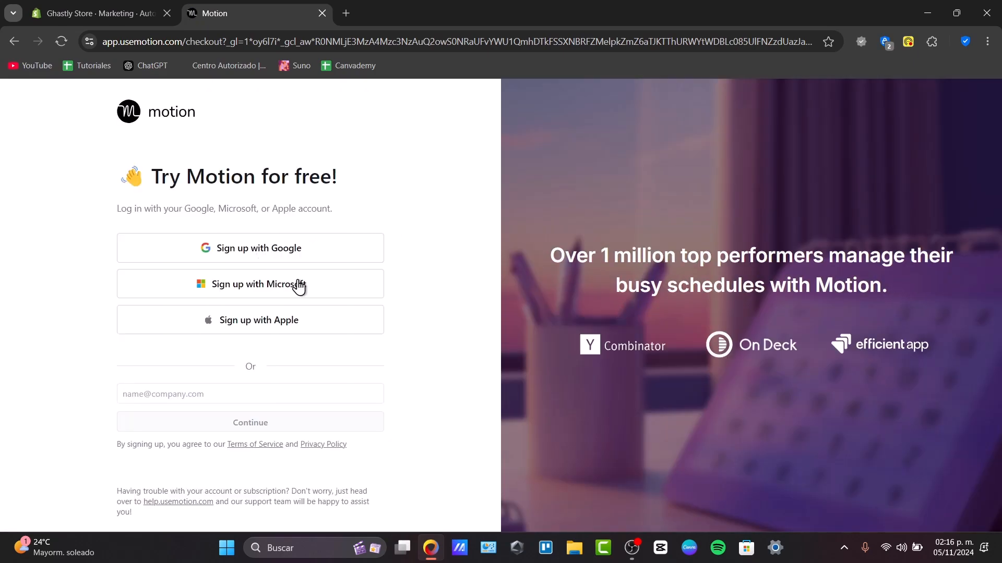
{"action": "left_click", "coordinate": [317, 256]}
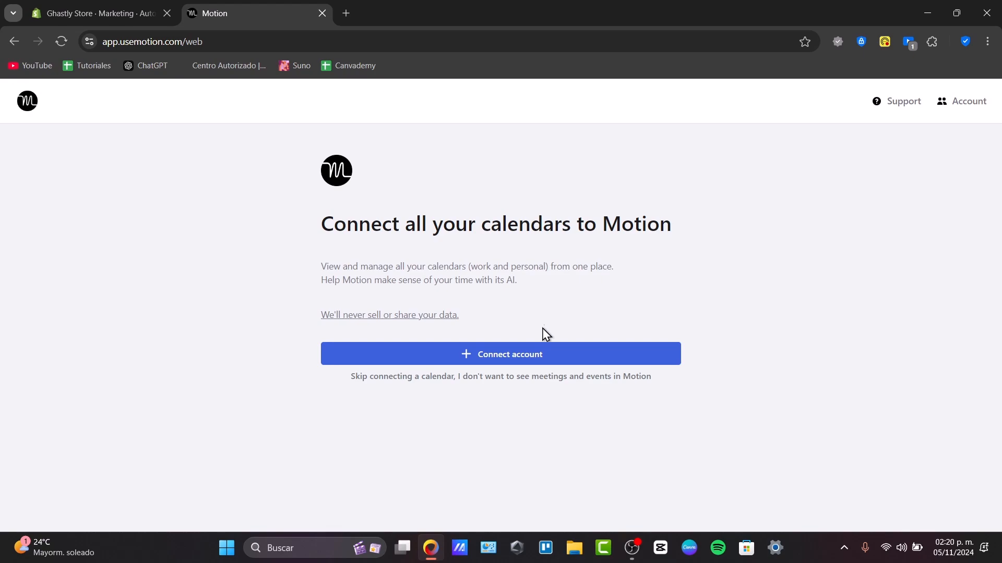
Connect a Google Calendar to Motion, choosing the Google account and agreeing to sign in with it.
{"action": "left_click", "coordinate": [527, 355]}
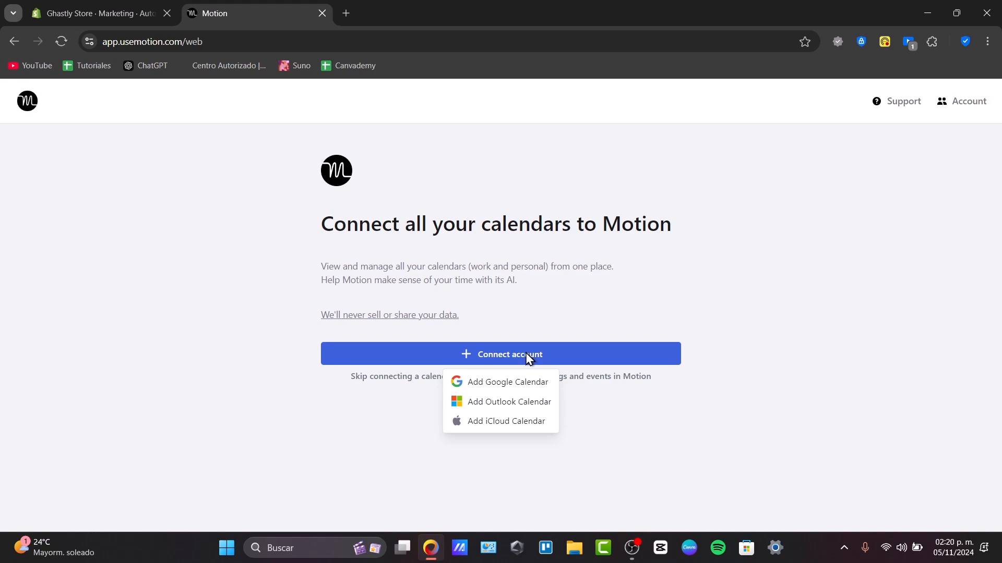
{"action": "left_click", "coordinate": [521, 385]}
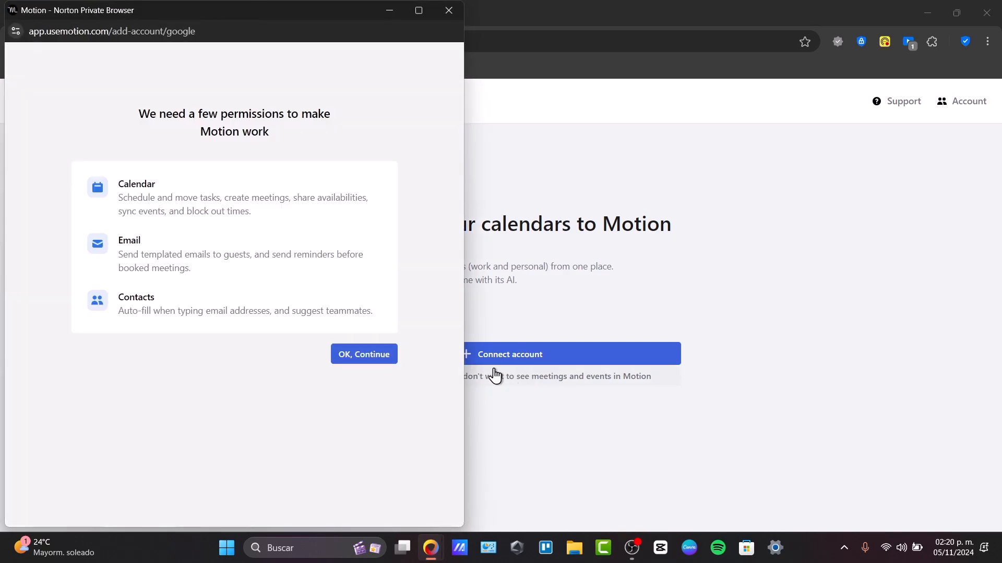
{"action": "left_click", "coordinate": [380, 358]}
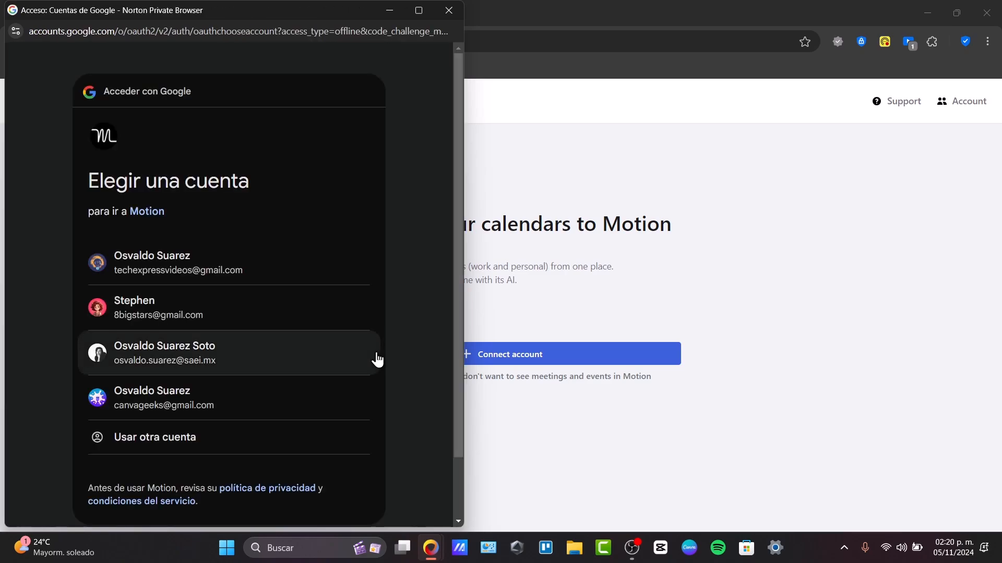
{"action": "left_click", "coordinate": [377, 360]}
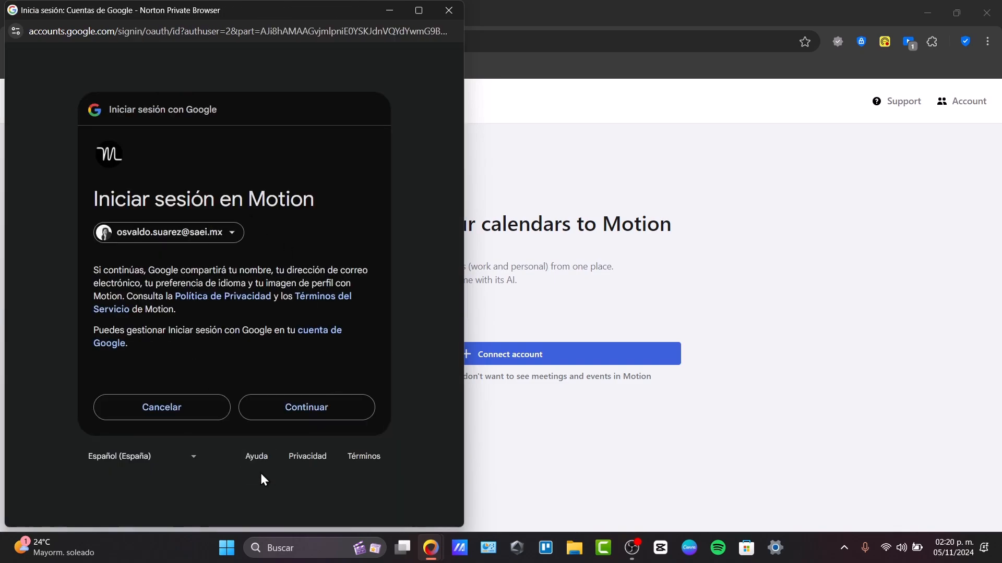
{"action": "left_click", "coordinate": [285, 418]}
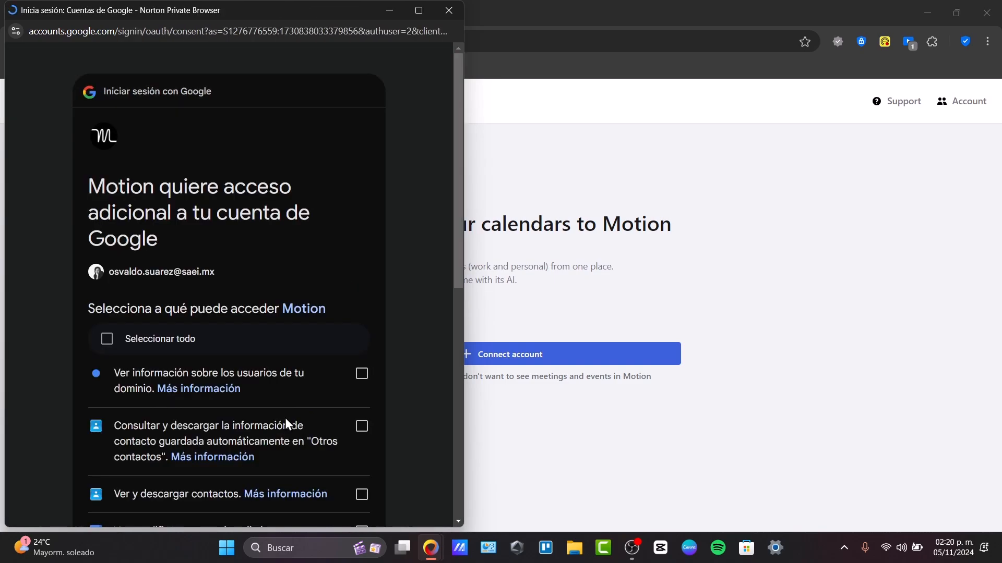
Grant Motion all of the requested Google account permissions and confirm the access.
{"action": "left_click", "coordinate": [193, 339]}
{"action": "scroll", "coordinate": [184, 339], "scroll_direction": "down", "scroll_amount": 2}
{"action": "scroll", "coordinate": [183, 339], "scroll_direction": "down", "scroll_amount": 6}
{"action": "scroll", "coordinate": [269, 167], "scroll_direction": "up", "scroll_amount": 4}
{"action": "scroll", "coordinate": [273, 206], "scroll_direction": "down", "scroll_amount": 4}
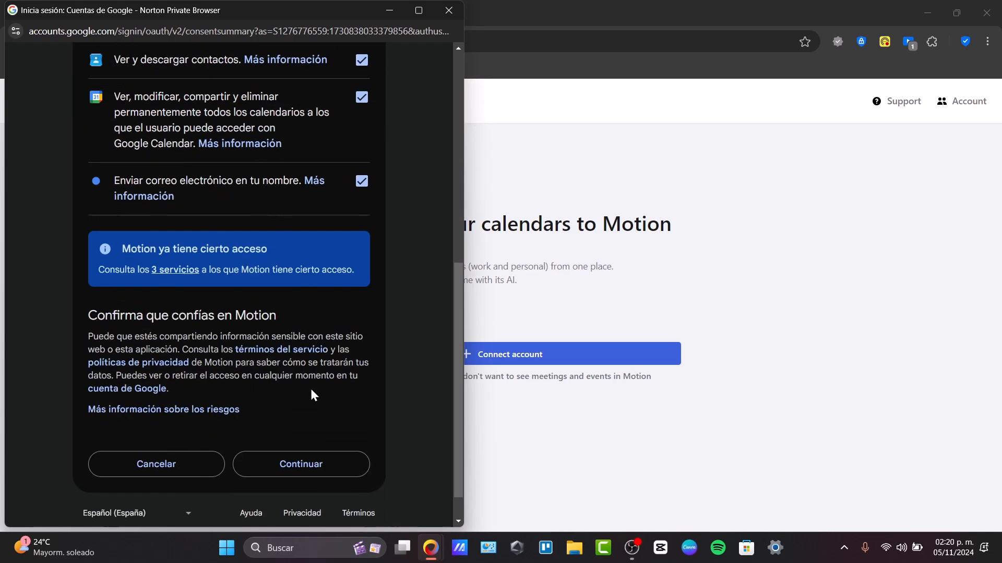
{"action": "left_click", "coordinate": [310, 457]}
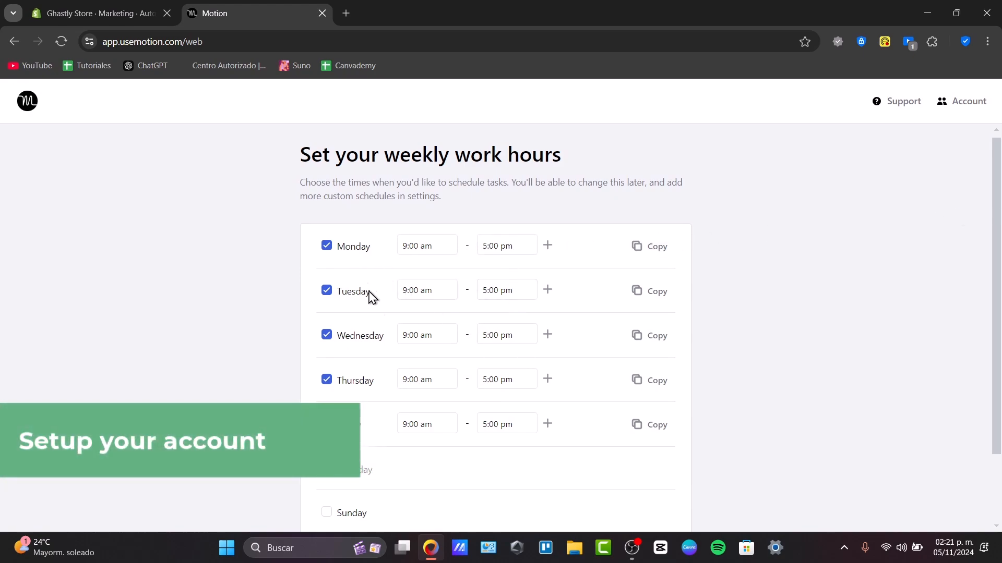
Accept the Monday to Friday work hours of 9:00 am to 5:00 pm and continue without selecting any recurring tasks.
{"action": "scroll", "coordinate": [375, 402], "scroll_direction": "down", "scroll_amount": 2}
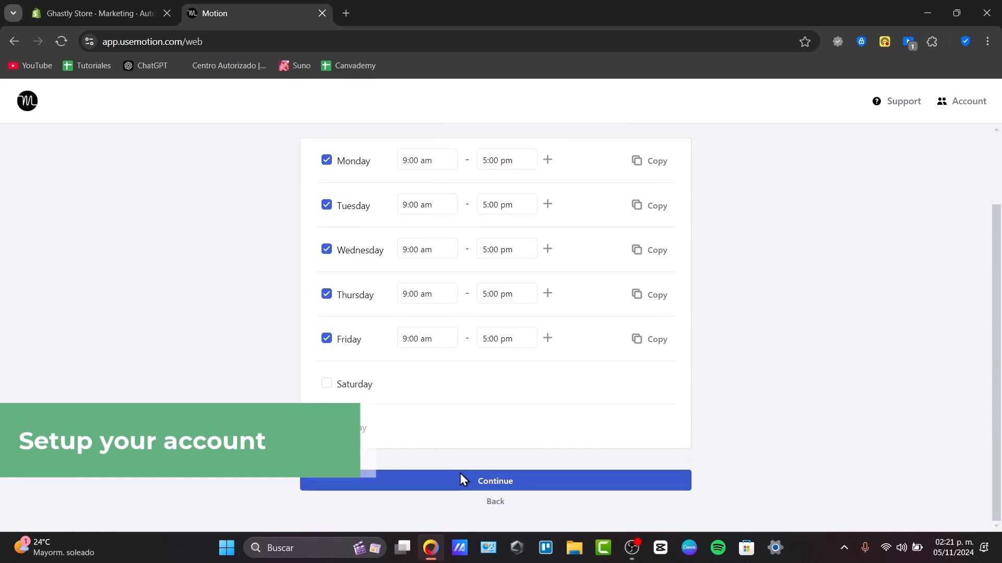
{"action": "left_click", "coordinate": [459, 476]}
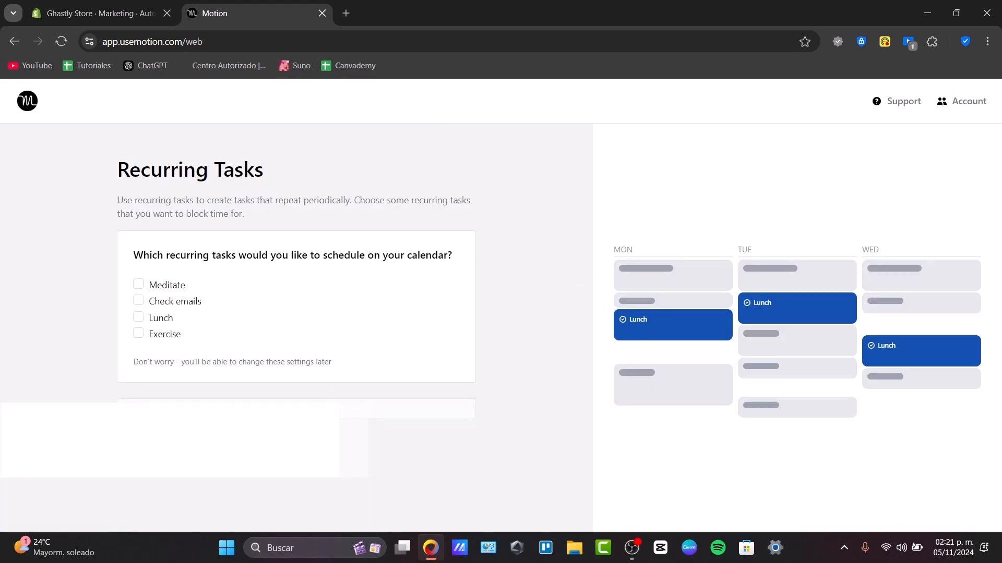
{"action": "left_click", "coordinate": [306, 442]}
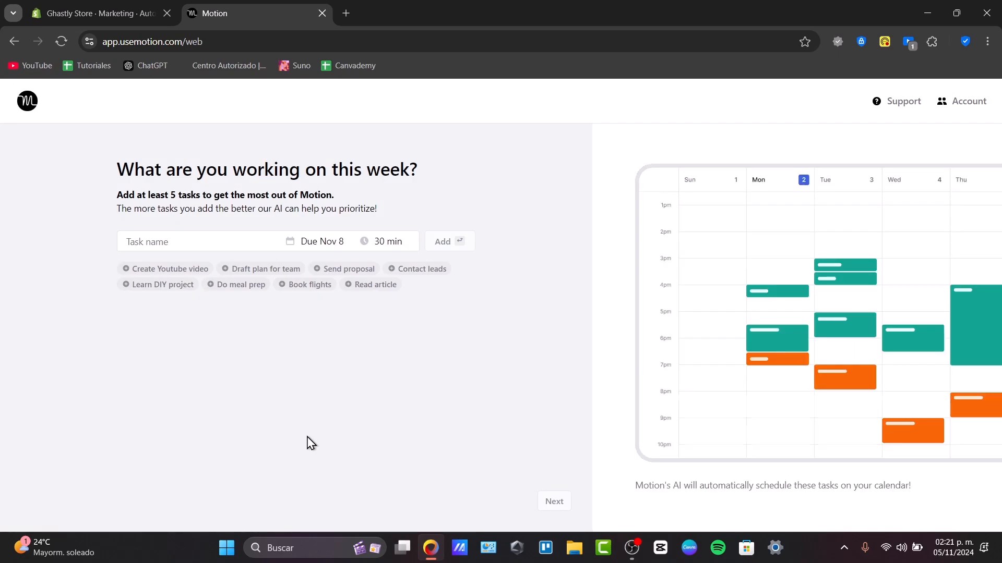
Add the suggested "Create Youtube video" task to this week's work with a duration of 4 hours.
{"action": "left_click", "coordinate": [217, 239]}
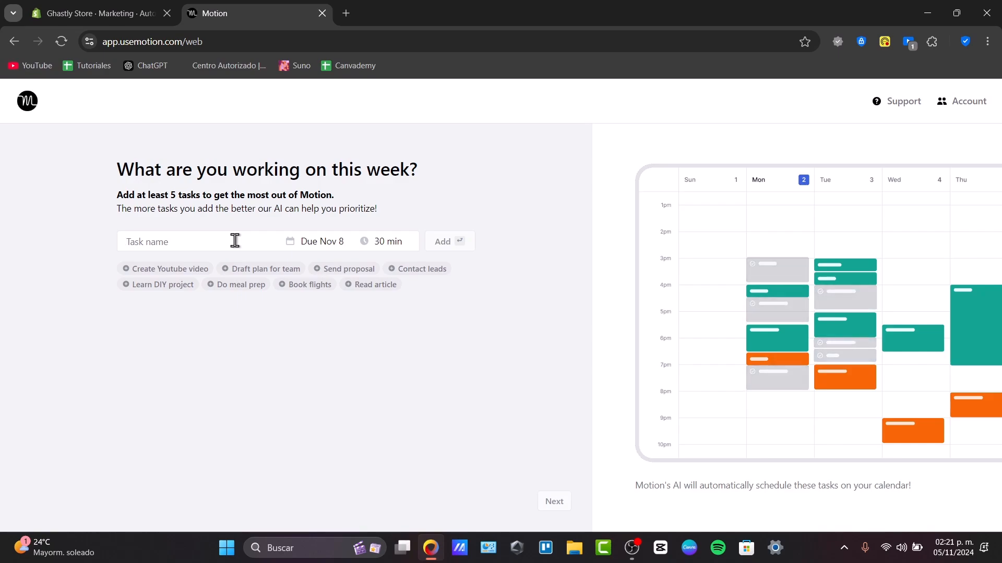
{"action": "left_click", "coordinate": [188, 270]}
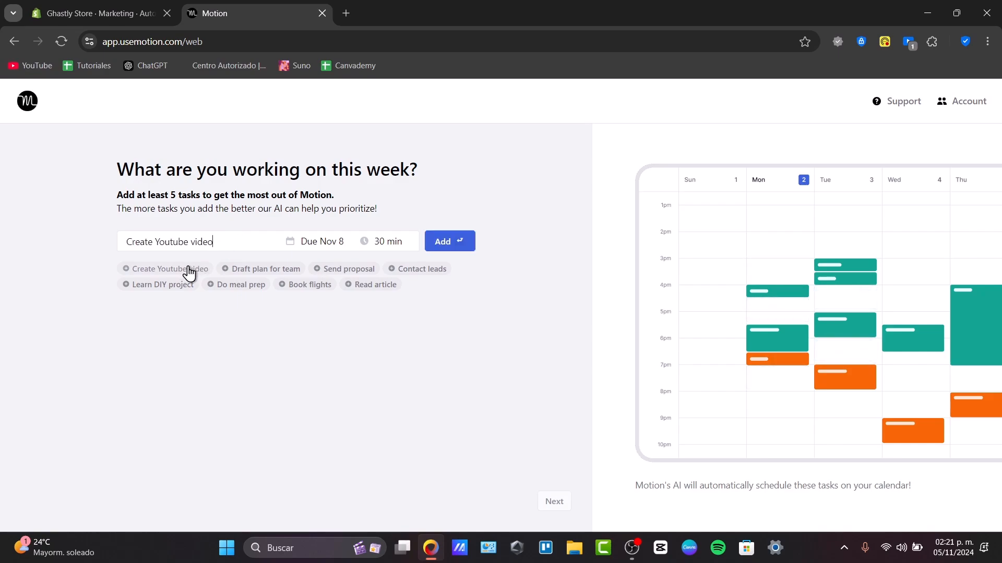
{"action": "left_click", "coordinate": [394, 245]}
{"action": "left_click", "coordinate": [414, 372]}
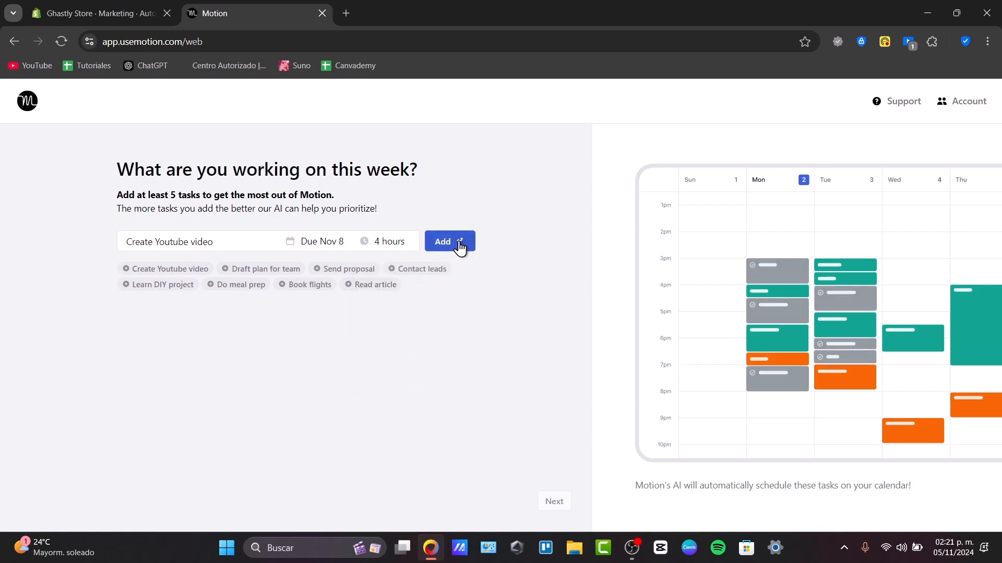
{"action": "left_click", "coordinate": [458, 241]}
Add the suggested "Learn DIY project" and "Send proposal" tasks and continue to the personalization questions.
{"action": "left_click", "coordinate": [177, 314]}
{"action": "left_click", "coordinate": [448, 240]}
{"action": "left_click", "coordinate": [350, 318]}
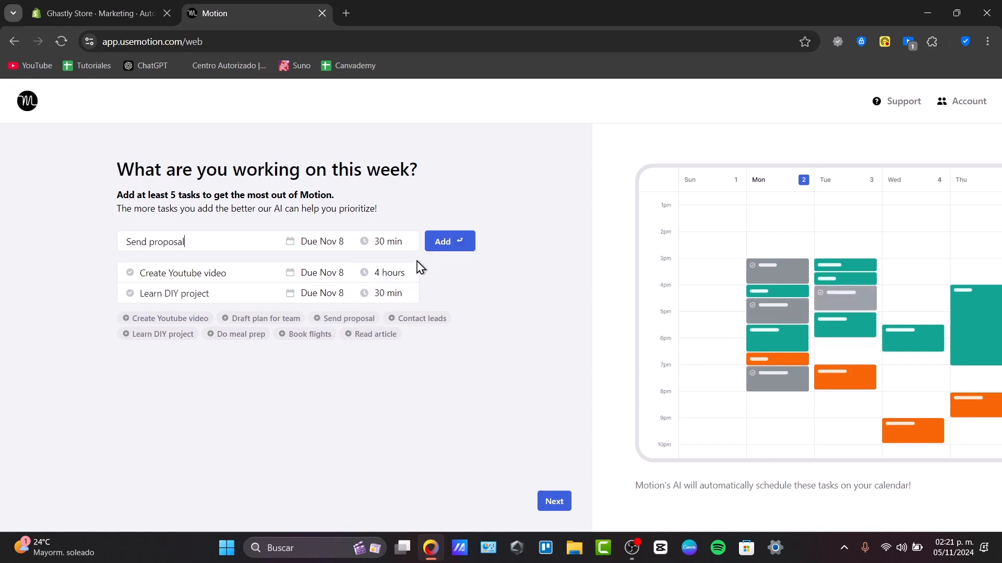
{"action": "left_click", "coordinate": [445, 245]}
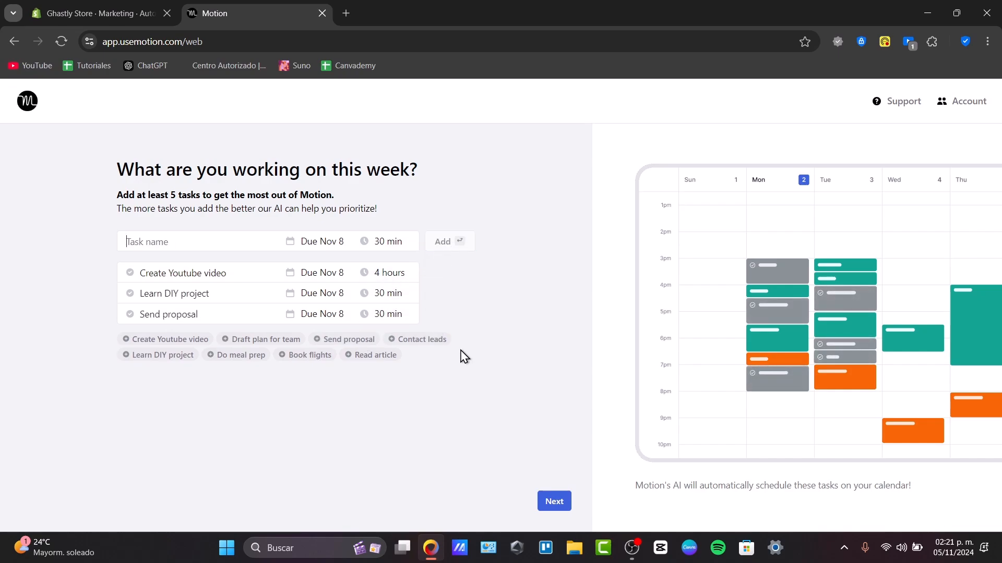
{"action": "left_click", "coordinate": [554, 502]}
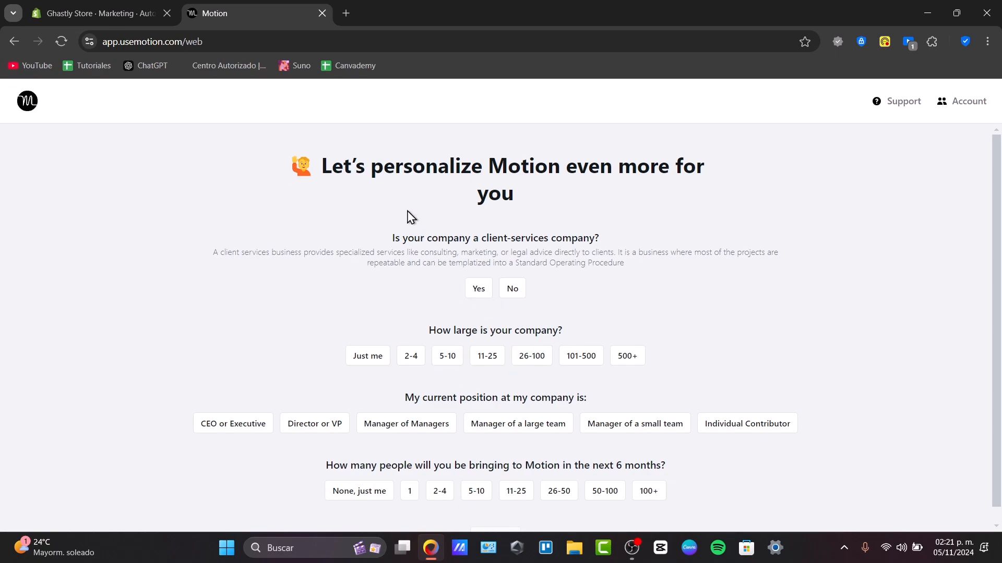
Decline the desktop app download and set the main calendar for the Motion account.
{"action": "scroll", "coordinate": [524, 243], "scroll_direction": "down", "scroll_amount": 1}
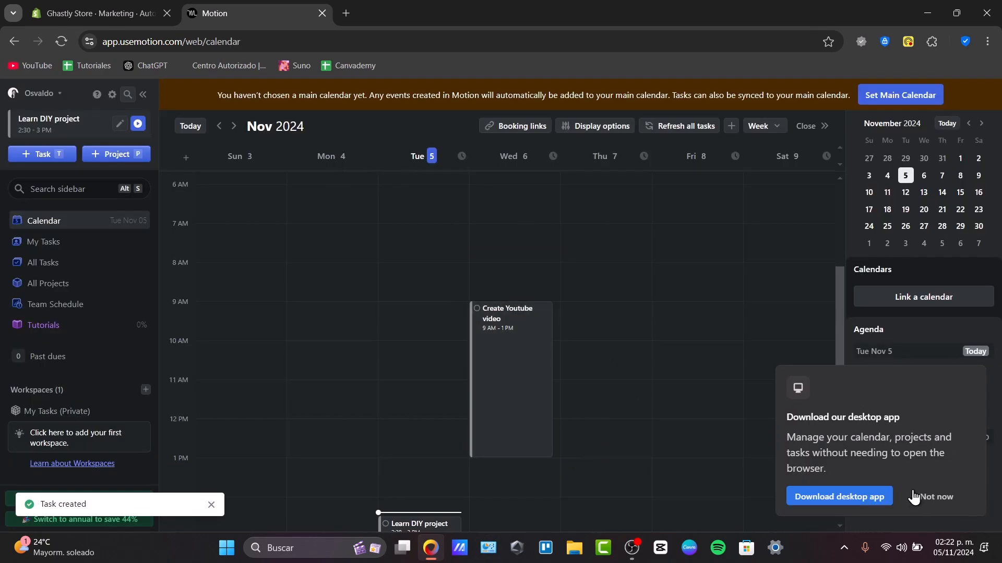
{"action": "left_click", "coordinate": [937, 497]}
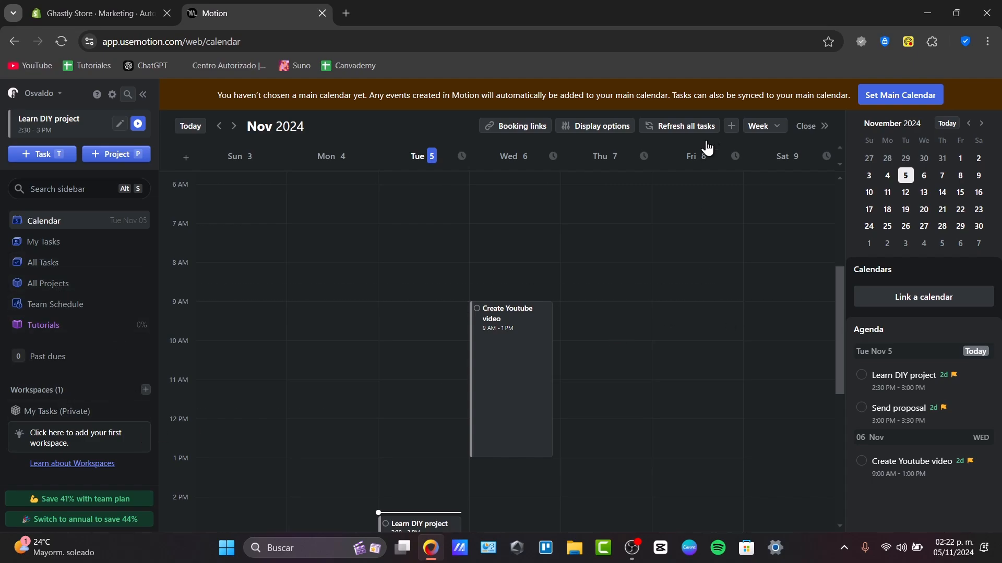
{"action": "left_click", "coordinate": [921, 100]}
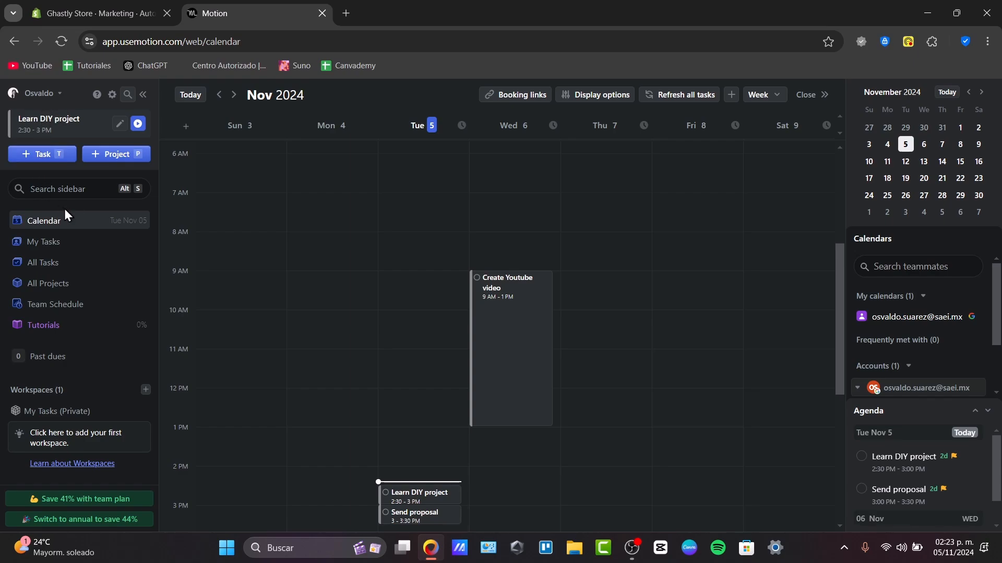
Look at the new task form, then view the My Tasks, All Projects and Team Schedule pages.
{"action": "left_click", "coordinate": [46, 157]}
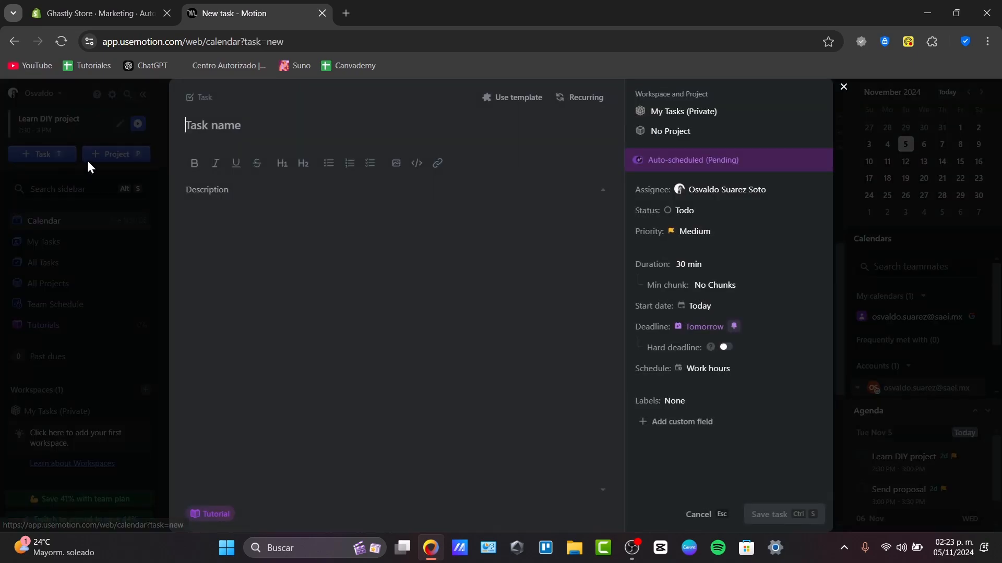
{"action": "left_click", "coordinate": [117, 158]}
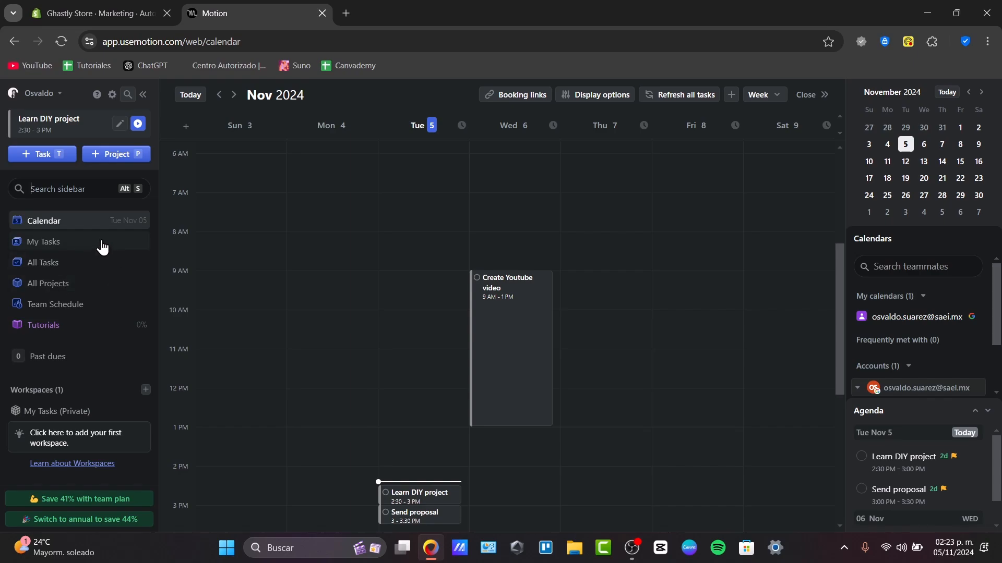
{"action": "left_click", "coordinate": [76, 242]}
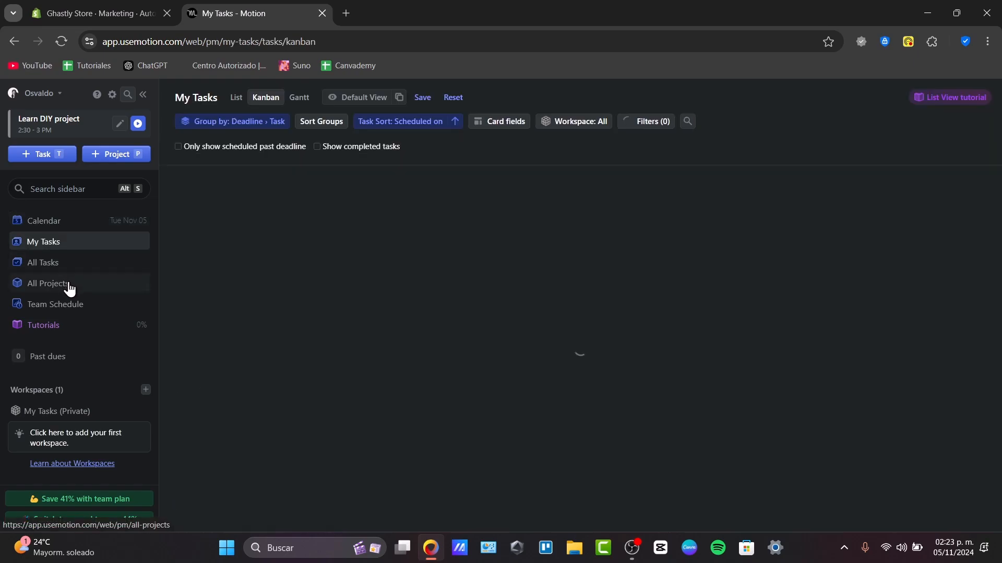
{"action": "left_click", "coordinate": [70, 289]}
{"action": "left_click", "coordinate": [69, 306]}
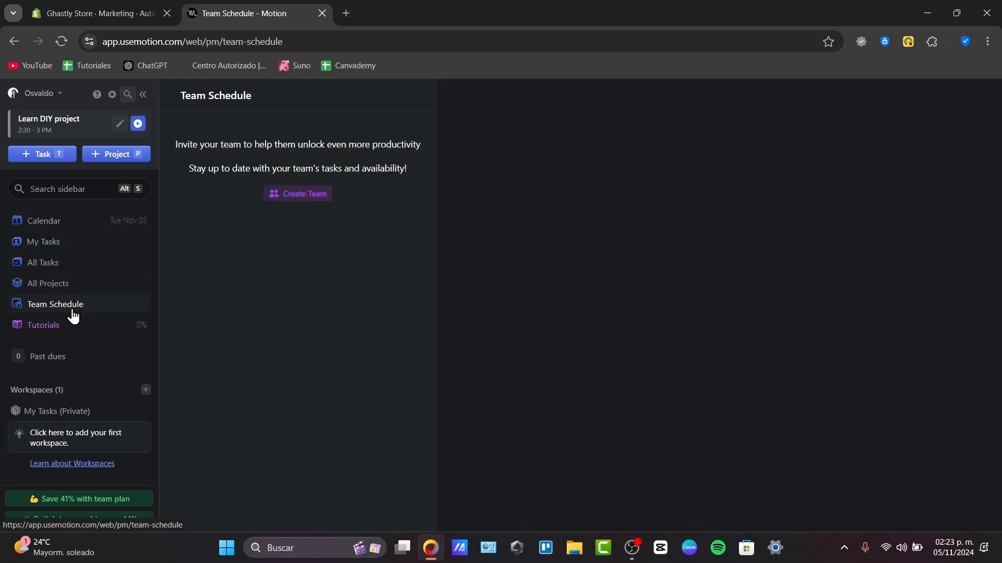
View the Tutorials page, the My Tasks (Private) workspace and the My Tasks page.
{"action": "left_click", "coordinate": [70, 329]}
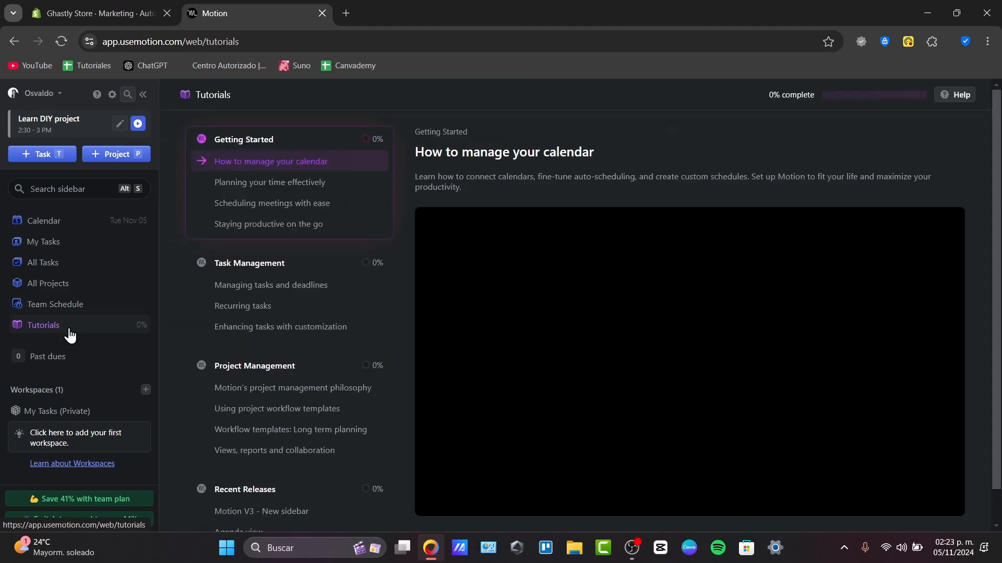
{"action": "left_click", "coordinate": [78, 411]}
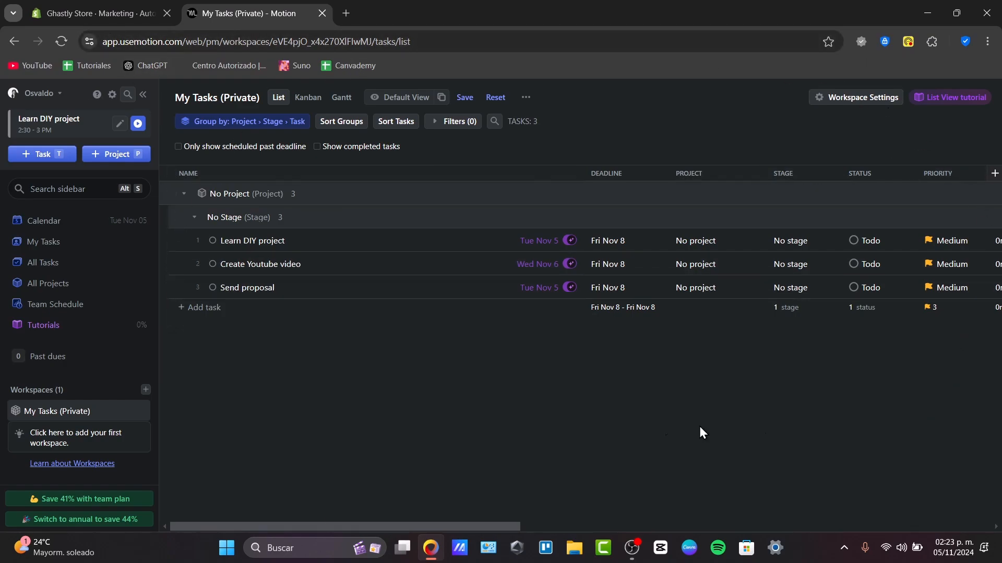
{"action": "left_click", "coordinate": [66, 246]}
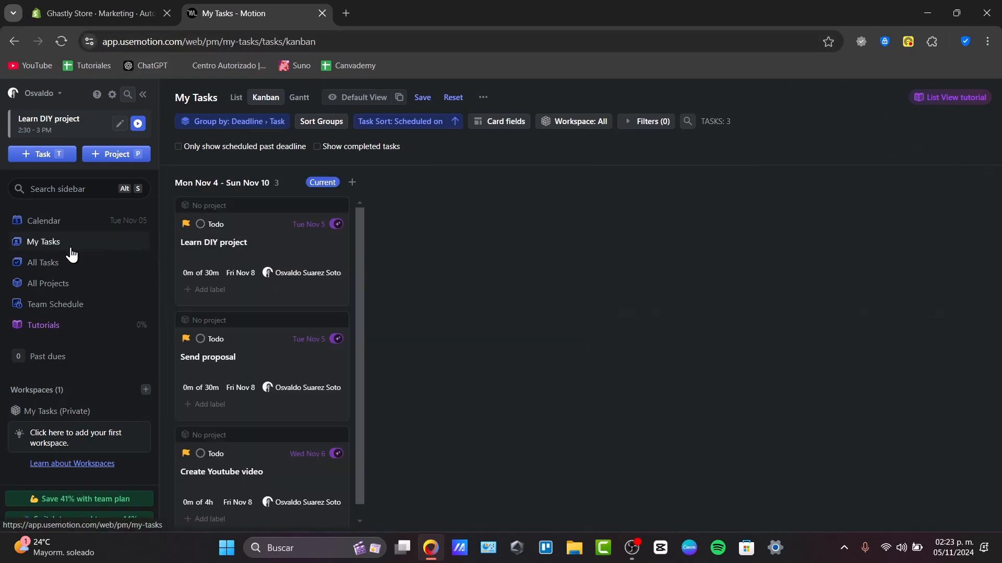
Open and close the List View tutorial, and look through the List, Kanban and Gantt views of My Tasks.
{"action": "left_click", "coordinate": [953, 109]}
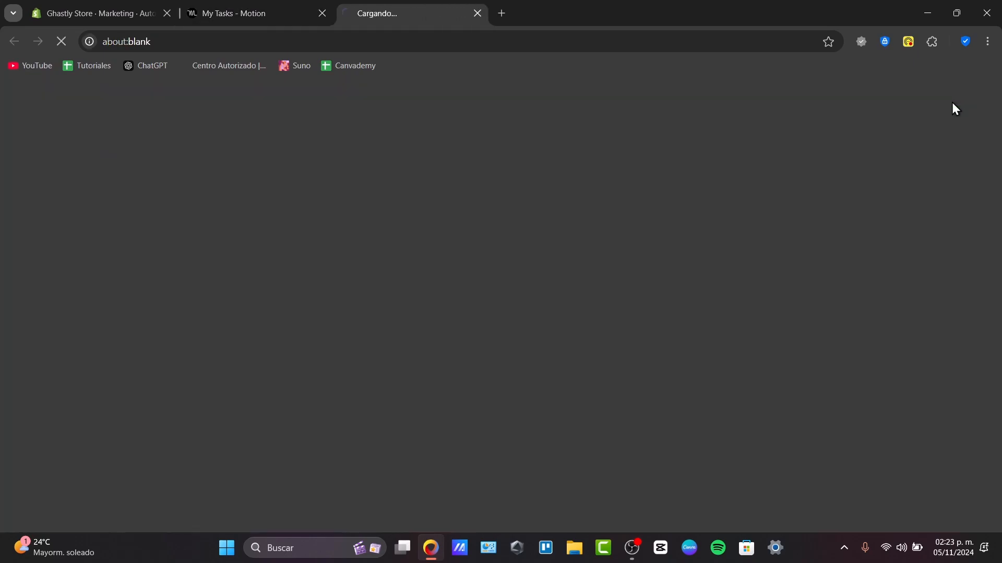
{"action": "left_click", "coordinate": [477, 13]}
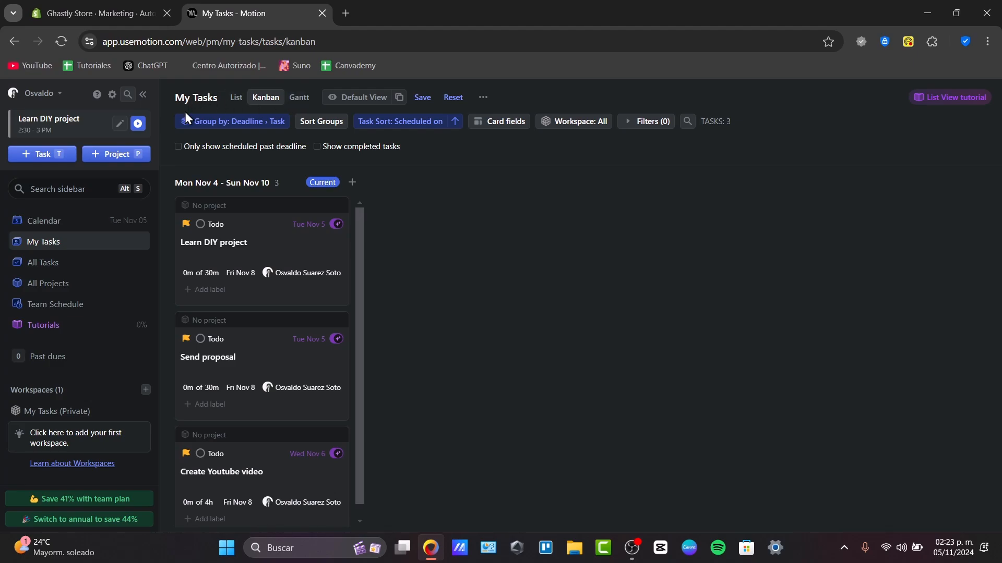
{"action": "left_click", "coordinate": [236, 100]}
{"action": "left_click", "coordinate": [264, 100]}
{"action": "left_click", "coordinate": [298, 107]}
{"action": "left_click", "coordinate": [266, 101]}
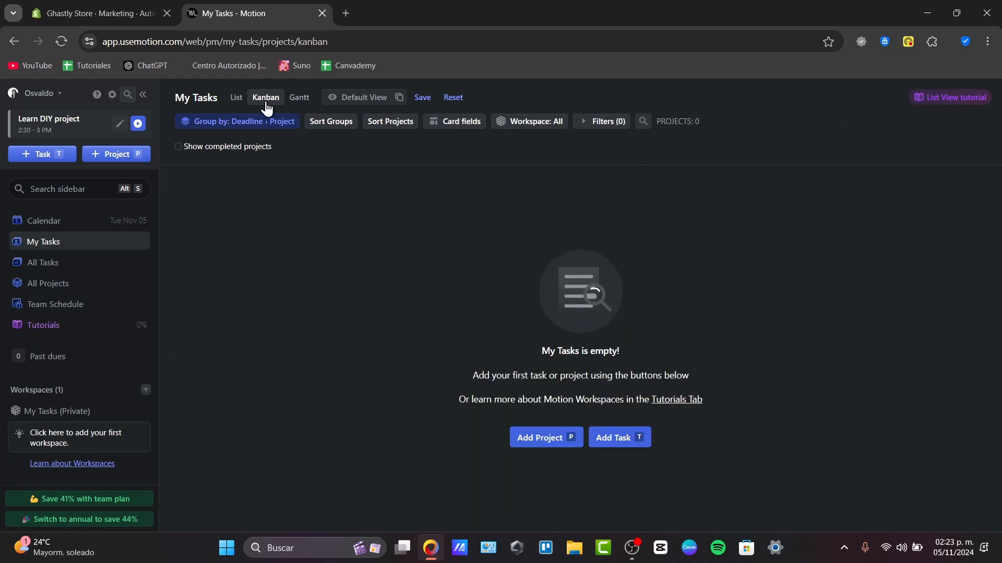
Search the project templates for "project management", then return to My Tasks and dismiss the notification request.
{"action": "left_click", "coordinate": [105, 159]}
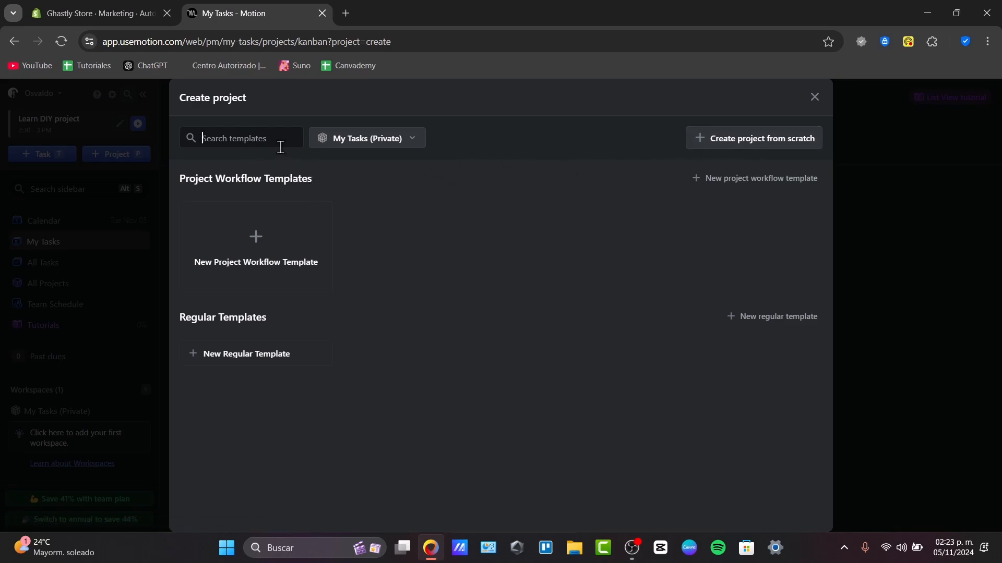
{"action": "left_click", "coordinate": [262, 135]}
{"action": "type", "text": "project management"}
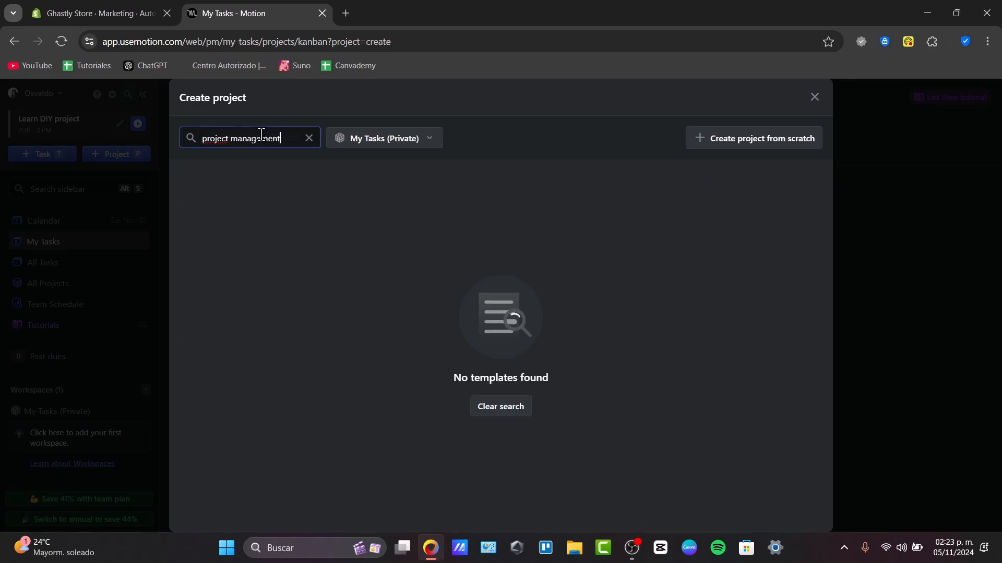
{"action": "key", "text": "Return"}
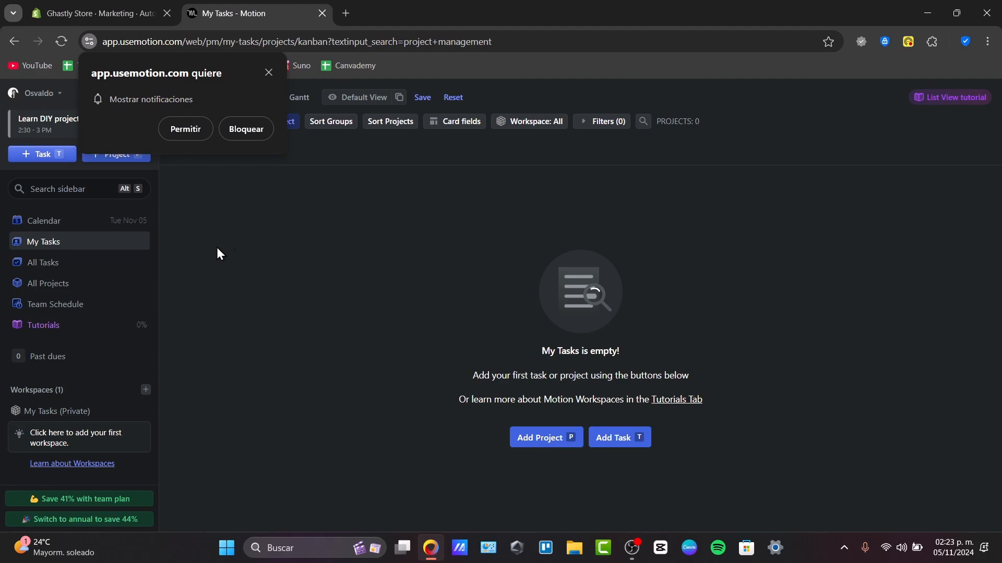
{"action": "left_click", "coordinate": [71, 244]}
{"action": "left_click", "coordinate": [268, 73]}
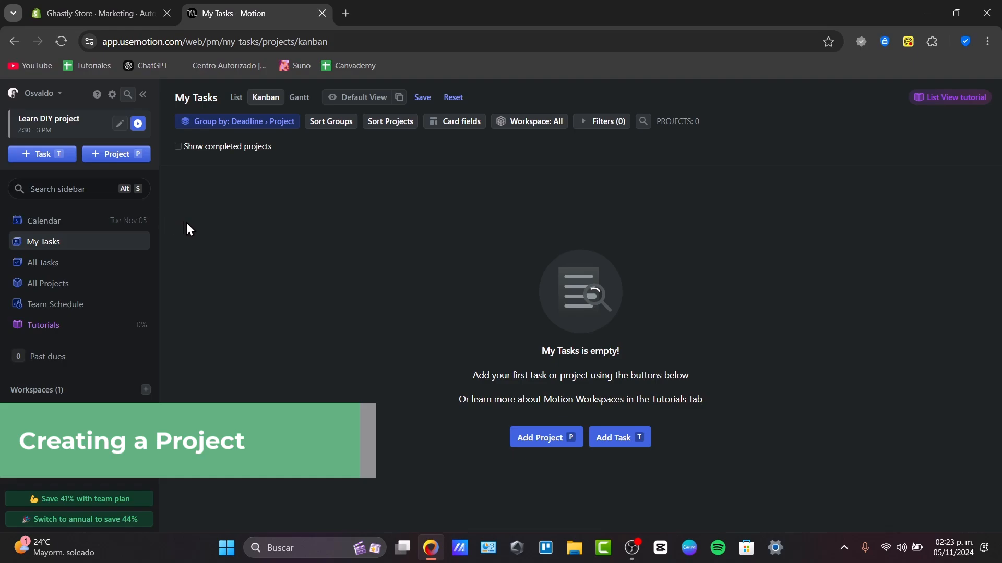
Start a new project workflow template for My Tasks (Private) from the predefined Marketing template.
{"action": "left_click", "coordinate": [554, 443]}
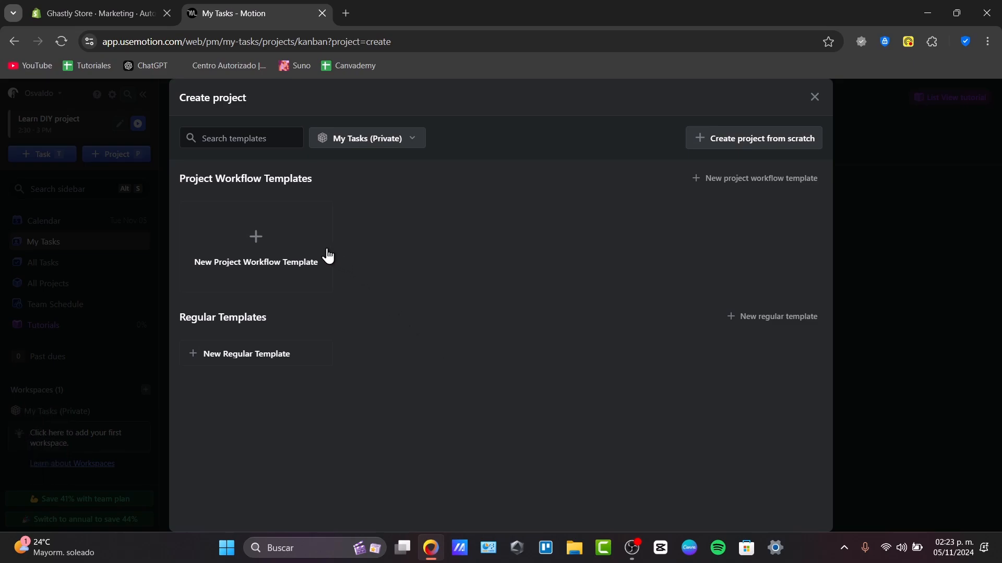
{"action": "left_click", "coordinate": [282, 237]}
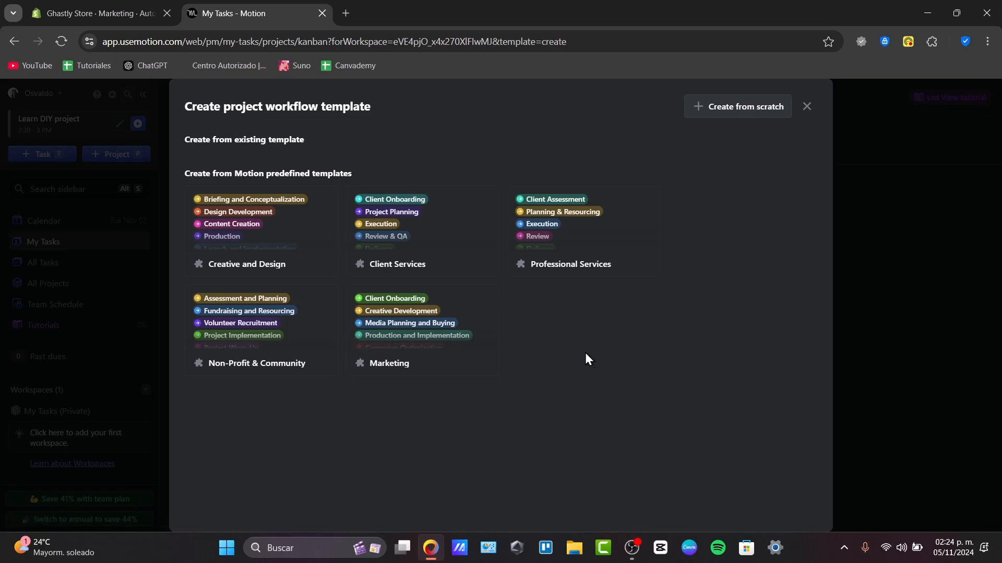
{"action": "left_click", "coordinate": [432, 297]}
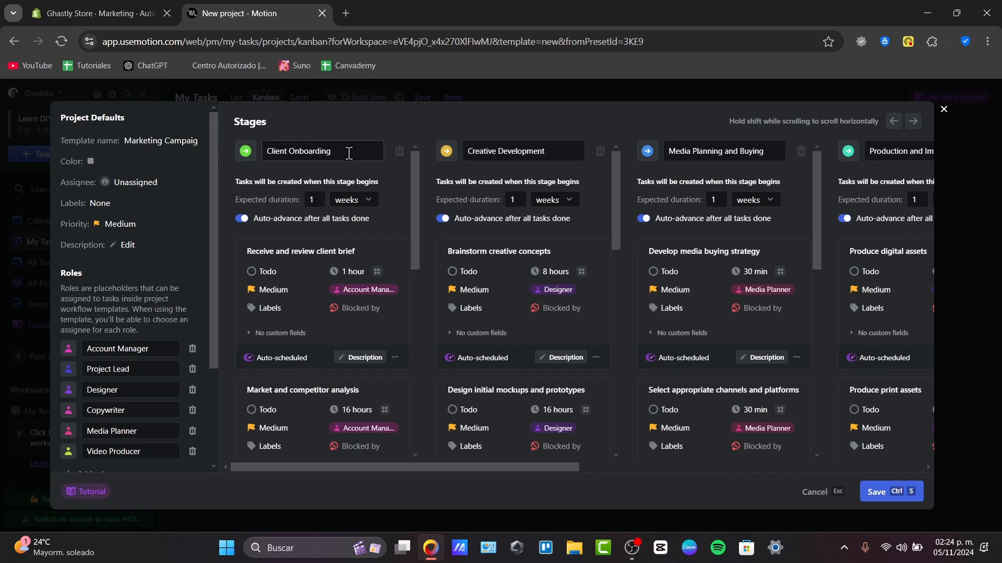
Add a stage after Close out and delete it again along with its empty task.
{"action": "left_click_drag", "start_coordinate": [440, 468], "coordinate": [796, 478]}
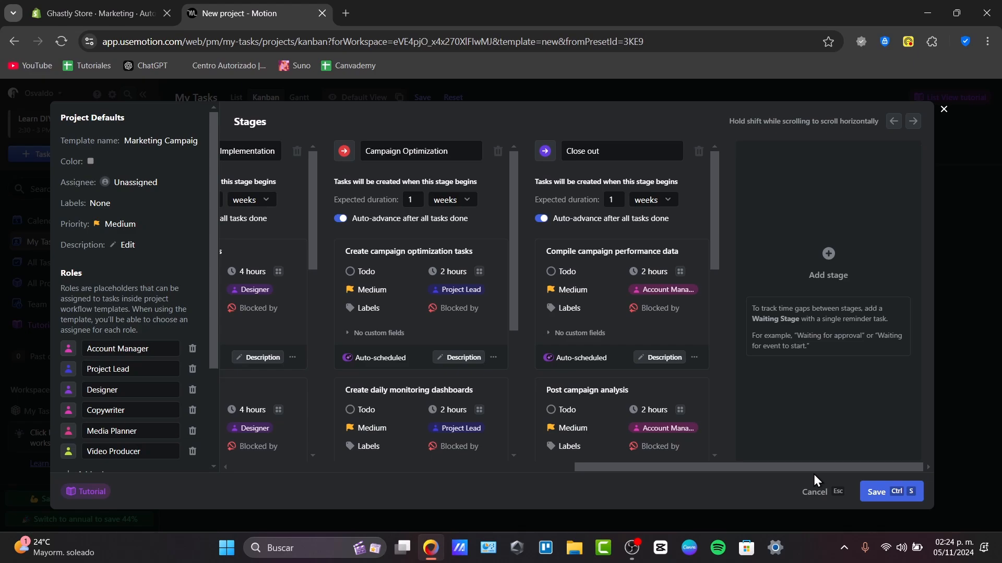
{"action": "left_click", "coordinate": [827, 265]}
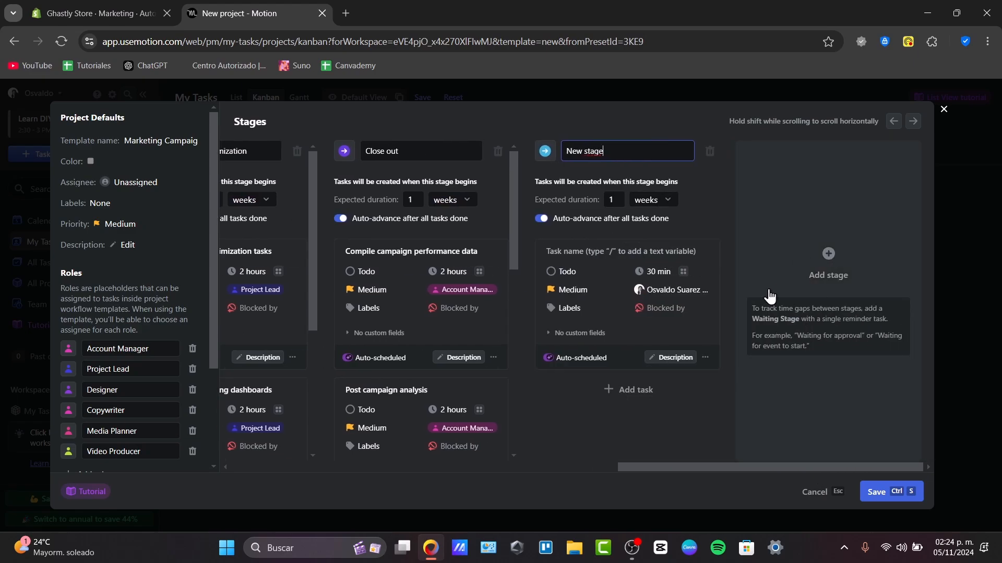
{"action": "left_click_drag", "start_coordinate": [788, 463], "coordinate": [764, 462]}
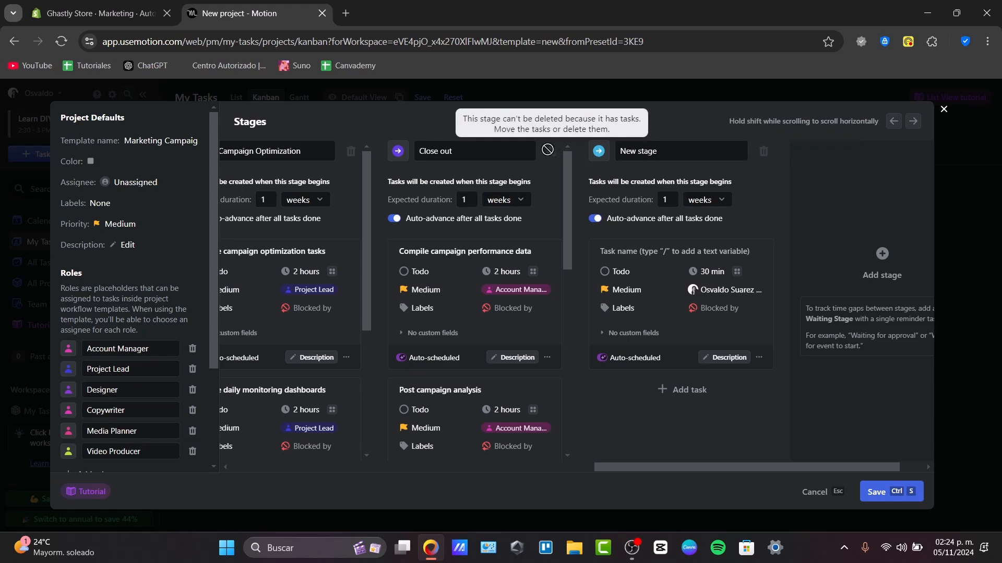
{"action": "scroll", "coordinate": [474, 292], "scroll_direction": "down", "scroll_amount": 5}
{"action": "left_click", "coordinate": [759, 357]}
{"action": "left_click", "coordinate": [785, 484]}
{"action": "left_click", "coordinate": [621, 338]}
{"action": "left_click", "coordinate": [764, 151]}
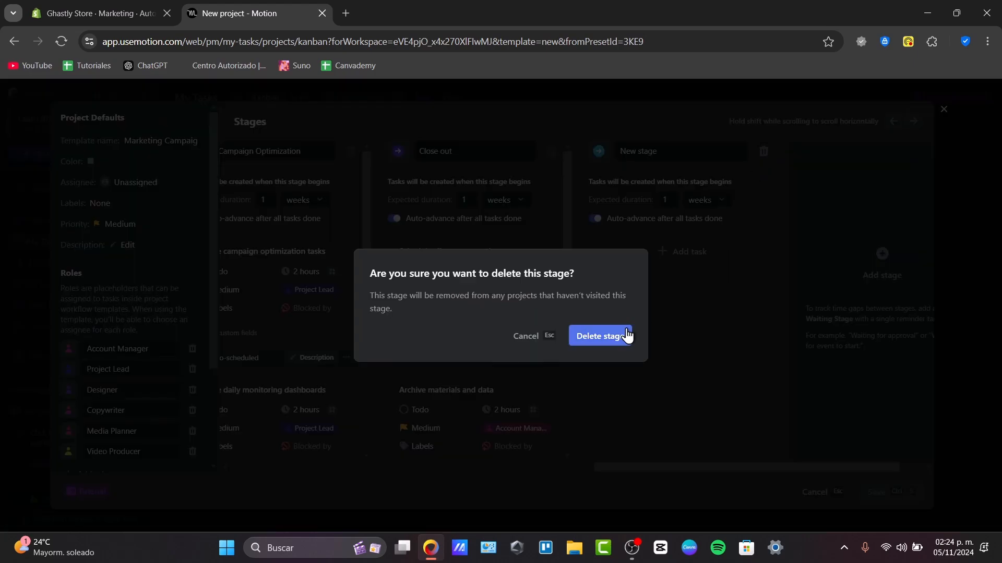
{"action": "left_click", "coordinate": [600, 336]}
{"action": "left_click_drag", "start_coordinate": [743, 466], "coordinate": [238, 468]}
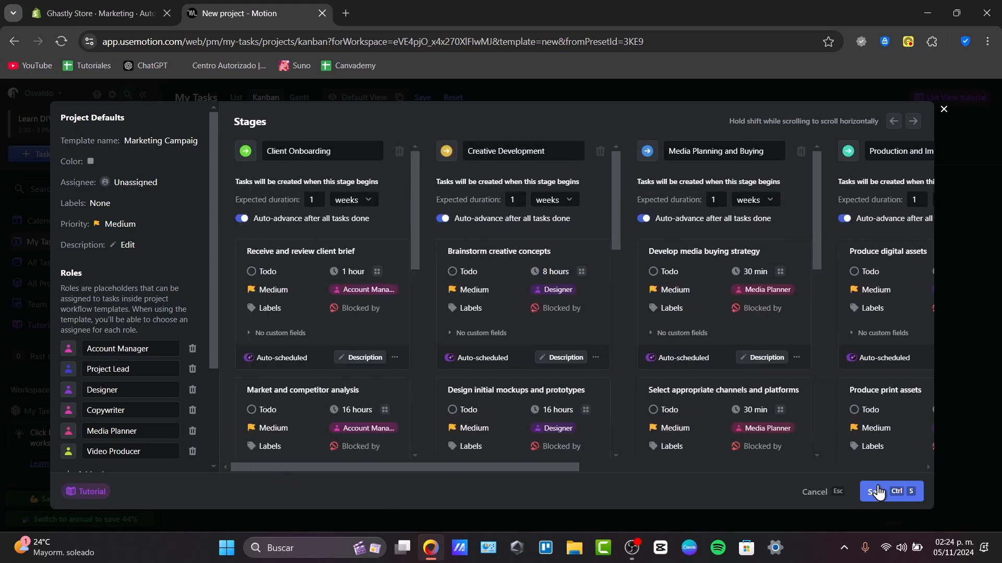
Rename the Client Onboarding stage to "Ideas" and save the Marketing Campaign workflow template.
{"action": "double_click", "coordinate": [312, 149]}
{"action": "triple_click", "coordinate": [313, 149]}
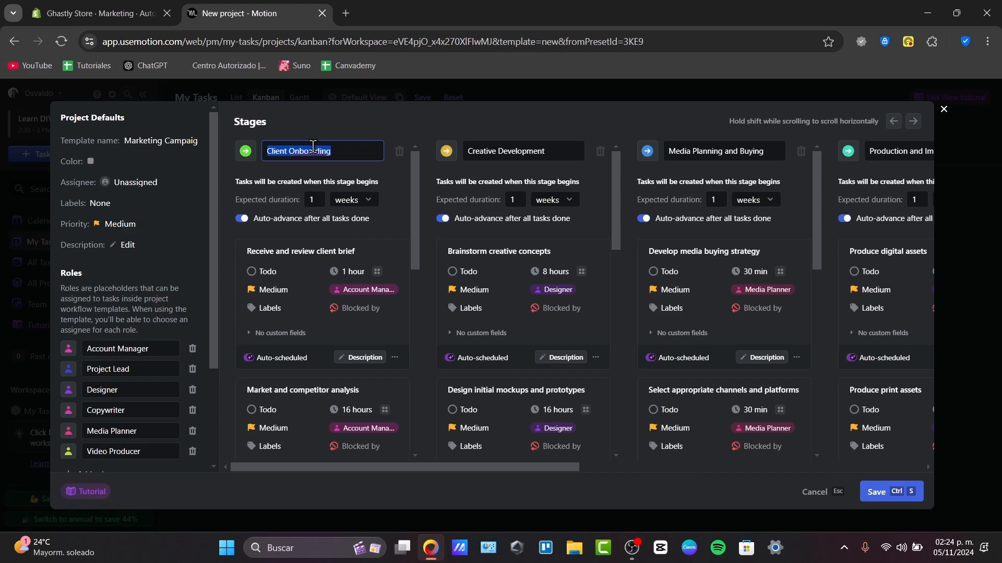
{"action": "key", "text": "BackSpace"}
{"action": "double_click", "coordinate": [528, 151]}
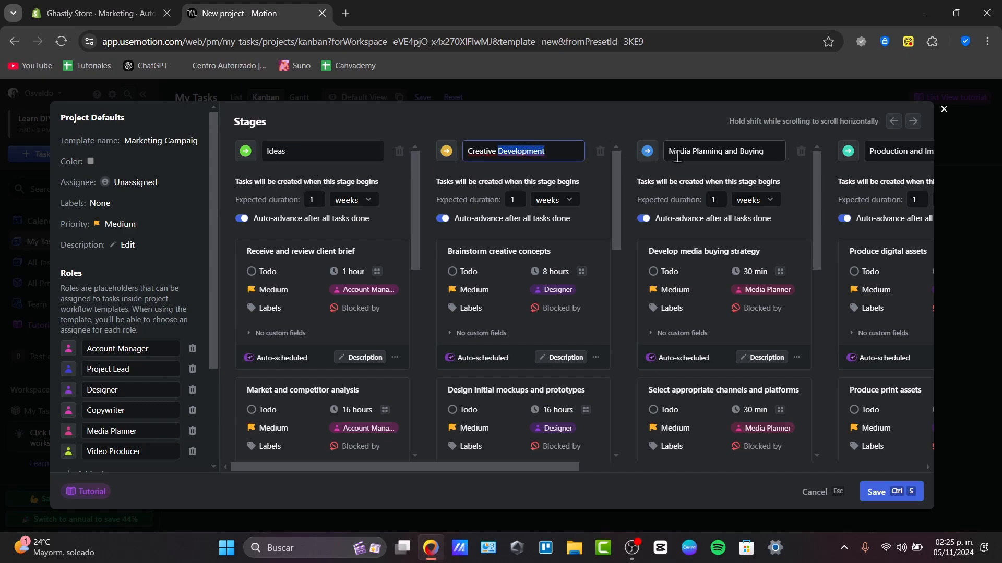
{"action": "double_click", "coordinate": [694, 152]}
{"action": "double_click", "coordinate": [889, 151]}
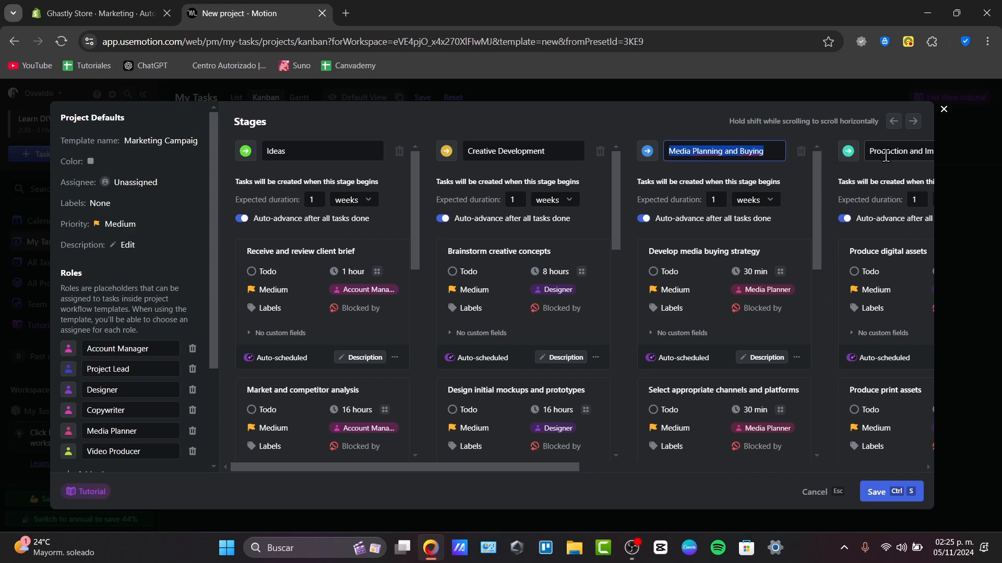
{"action": "left_click", "coordinate": [880, 493]}
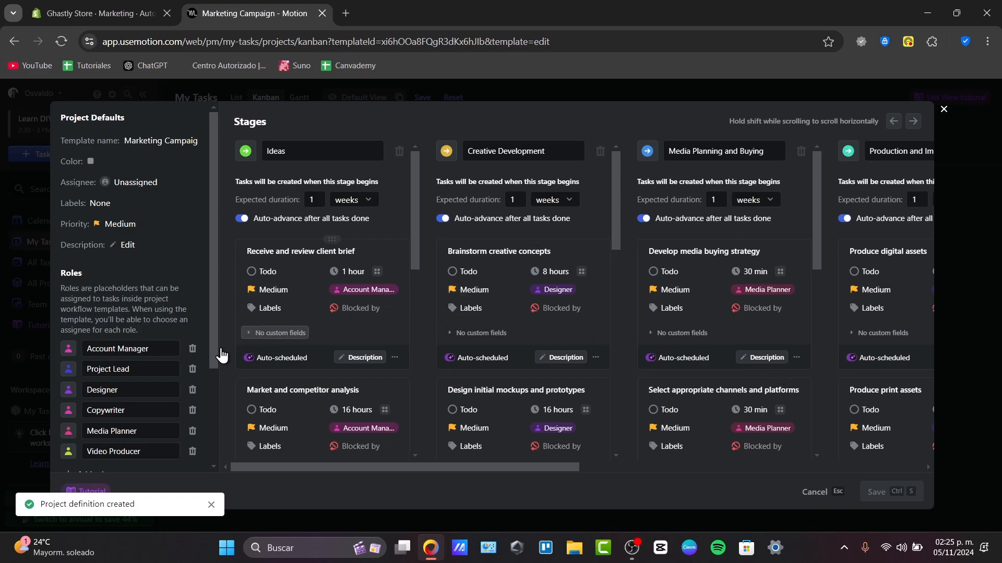
Review the roles of the Marketing Campaign template and delete the Video Producer role.
{"action": "left_click_drag", "start_coordinate": [215, 337], "coordinate": [220, 412]}
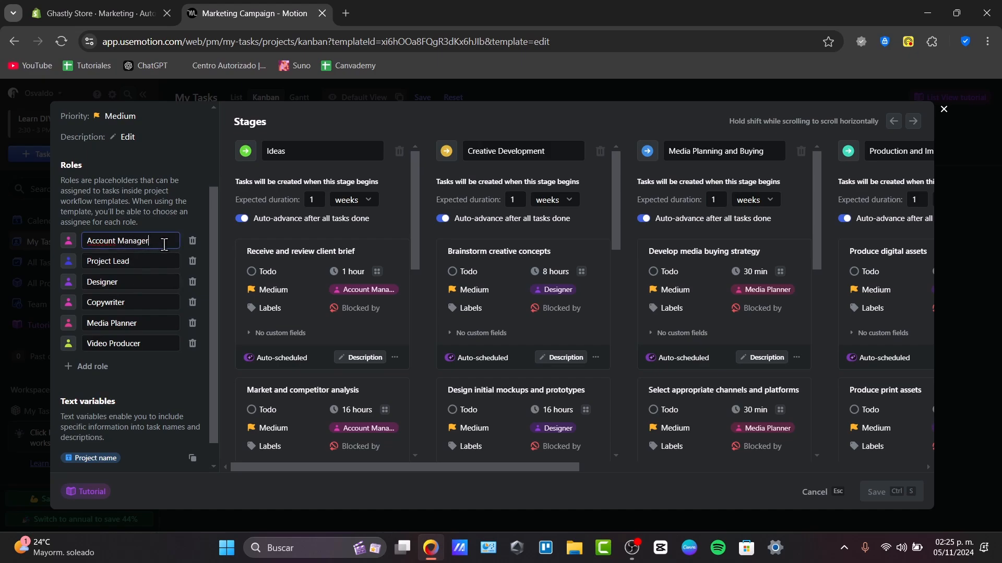
{"action": "left_click", "coordinate": [154, 266]}
{"action": "left_click", "coordinate": [149, 284]}
{"action": "left_click", "coordinate": [151, 342]}
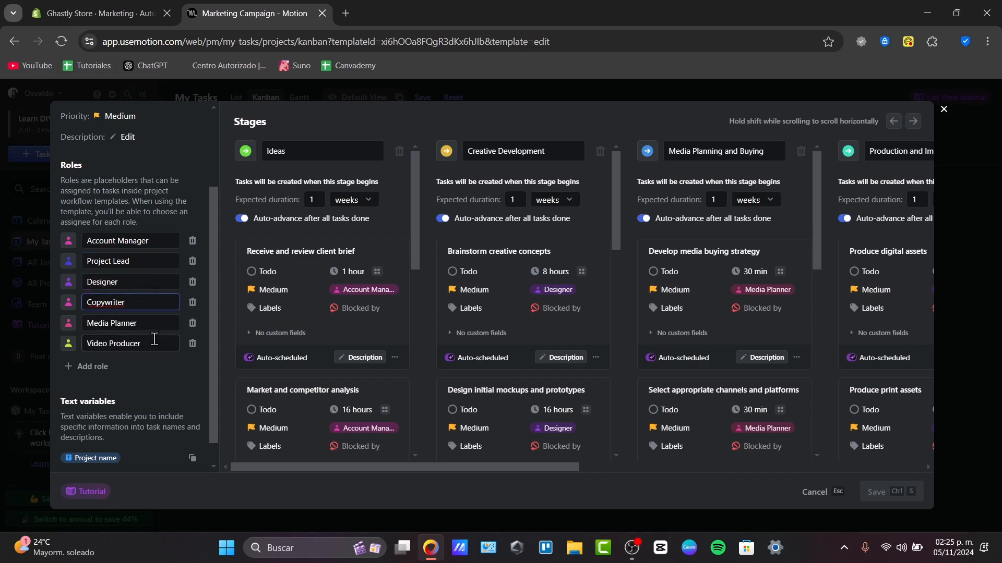
{"action": "scroll", "coordinate": [158, 346], "scroll_direction": "down", "scroll_amount": 1}
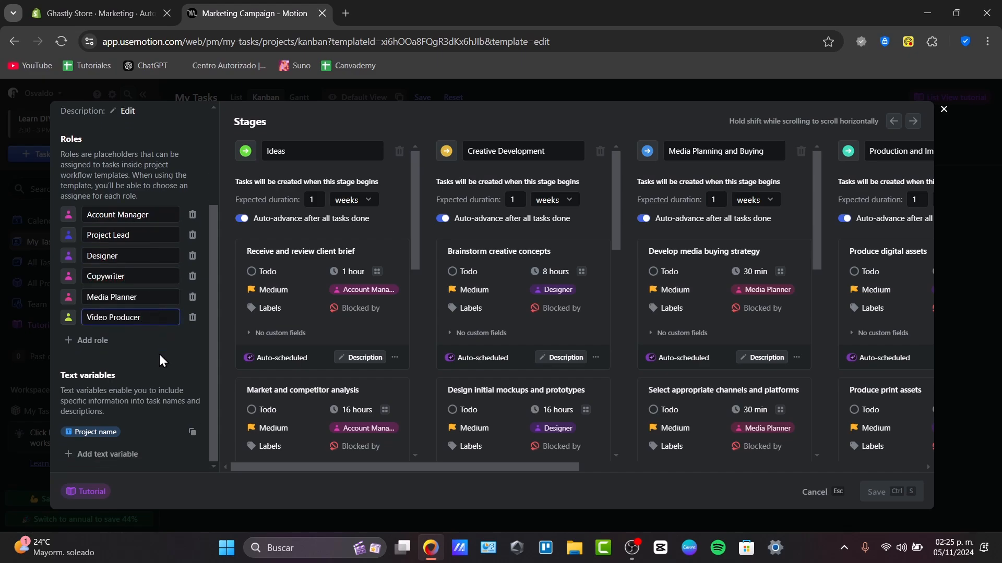
{"action": "left_click", "coordinate": [192, 318]}
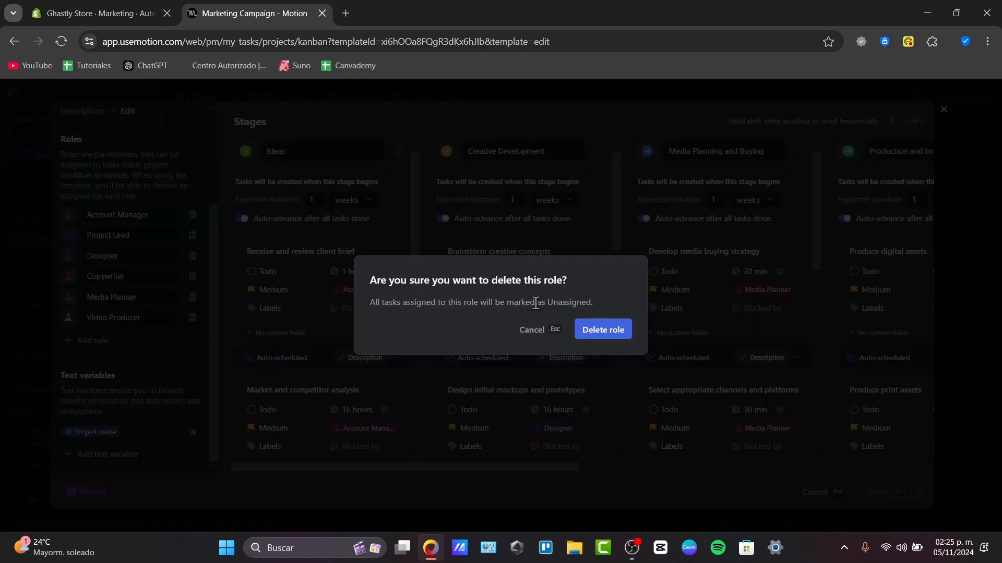
{"action": "left_click", "coordinate": [605, 330]}
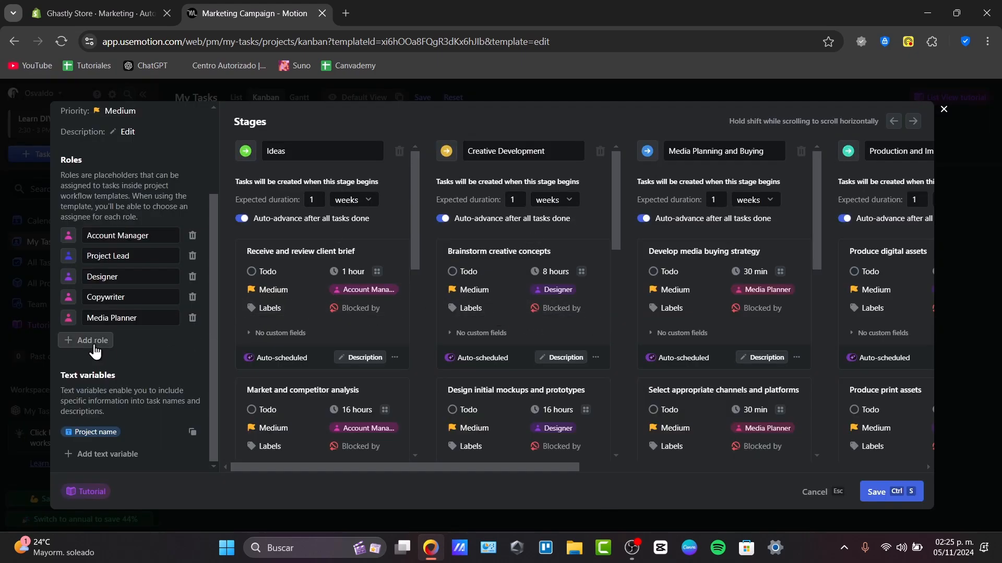
Add a blank text variable to the template and save the template changes.
{"action": "left_click", "coordinate": [100, 454]}
{"action": "scroll", "coordinate": [125, 433], "scroll_direction": "down", "scroll_amount": 1}
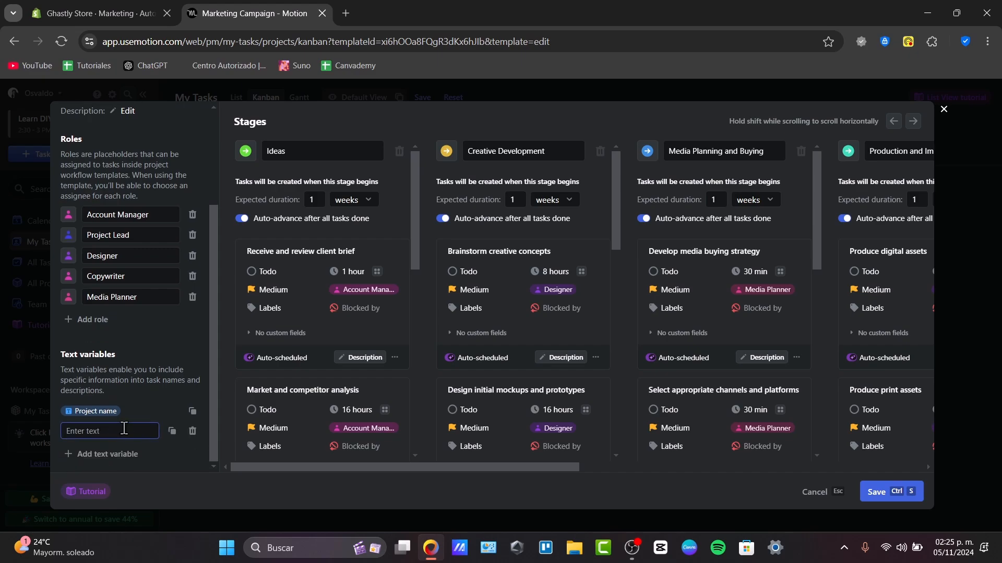
{"action": "scroll", "coordinate": [126, 194], "scroll_direction": "up", "scroll_amount": 3}
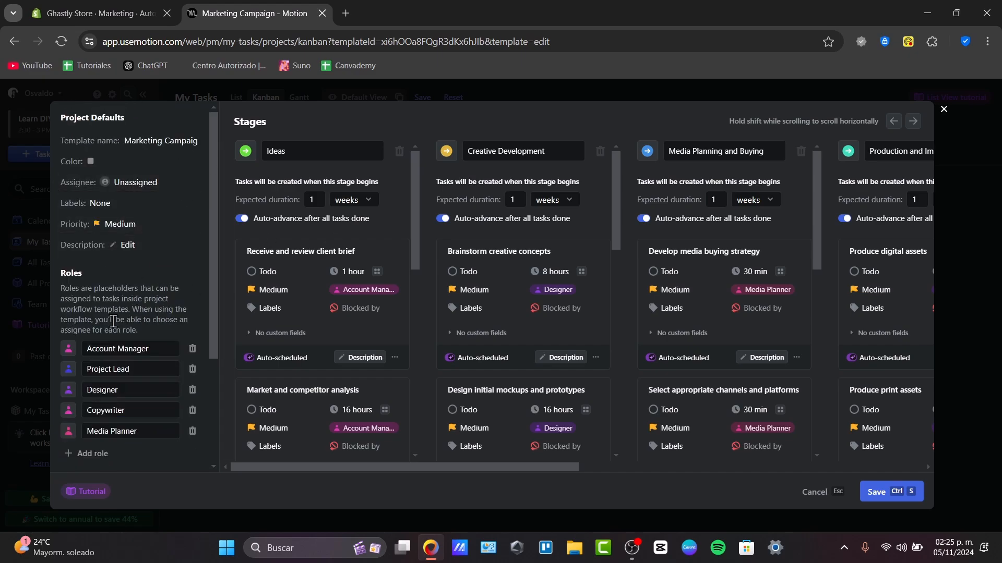
{"action": "left_click", "coordinate": [893, 498]}
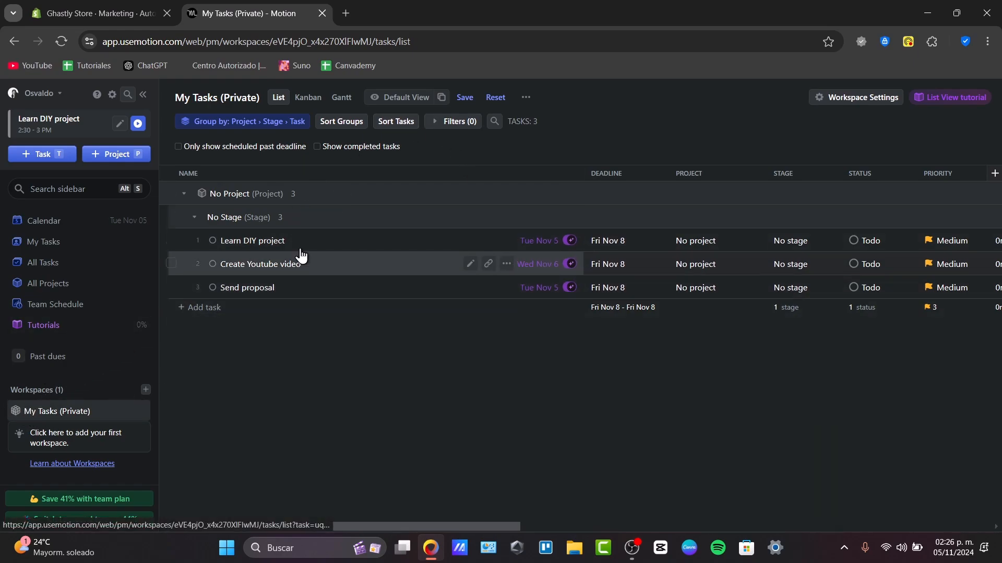
Show the private workspace as Kanban and start a task in No Stage named "Create a Youtube Video".
{"action": "left_click", "coordinate": [308, 98]}
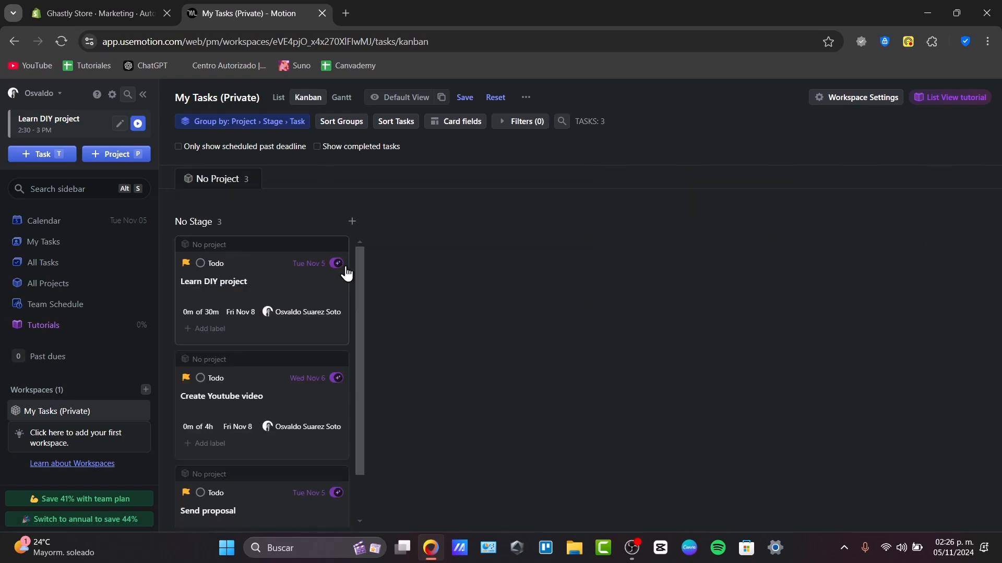
{"action": "left_click", "coordinate": [352, 222]}
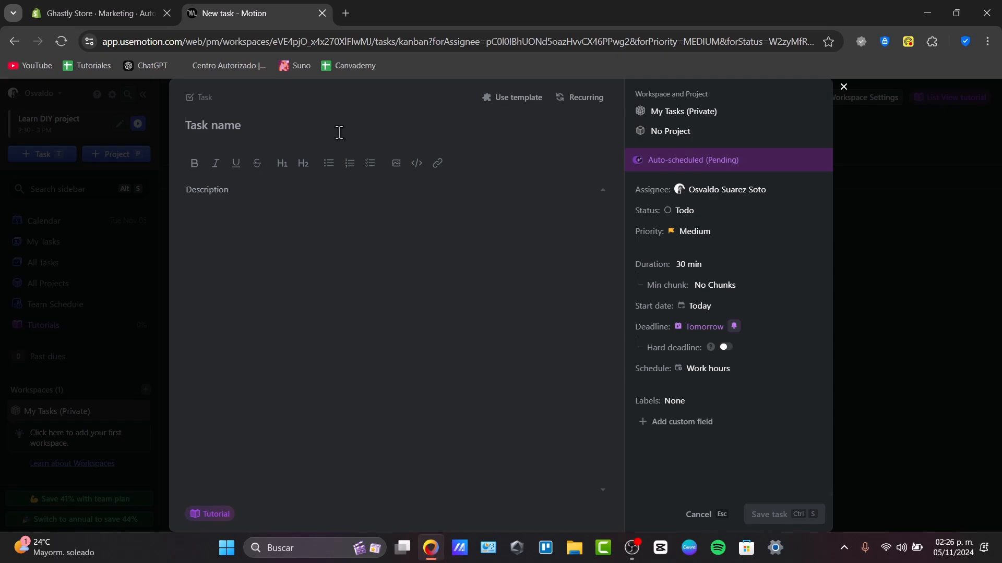
{"action": "type", "text": "Create a Youtube Video"}
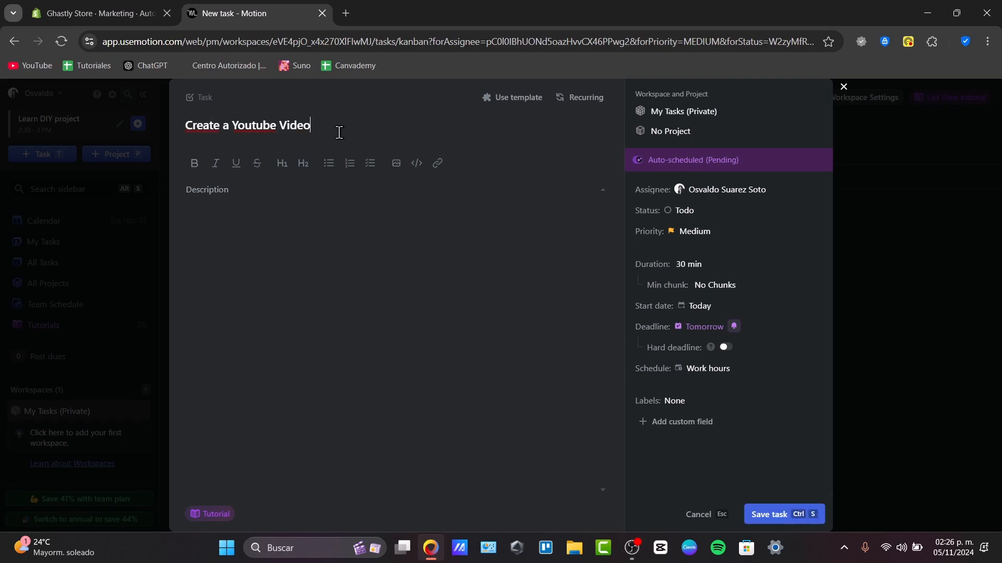
Describe the task with "Steps" and a numbered list: create a scrypt, record video, edit the video, publish the video.
{"action": "left_click", "coordinate": [399, 225]}
{"action": "type", "text": "Steps 1."}
{"action": "type", "text": " create a scrypt"}
{"action": "key", "text": "Return"}
{"action": "type", "text": "record video"}
{"action": "key", "text": "Return"}
{"action": "type", "text": "edit the video"}
{"action": "key", "text": "Return"}
{"action": "type", "text": "publish the video"}
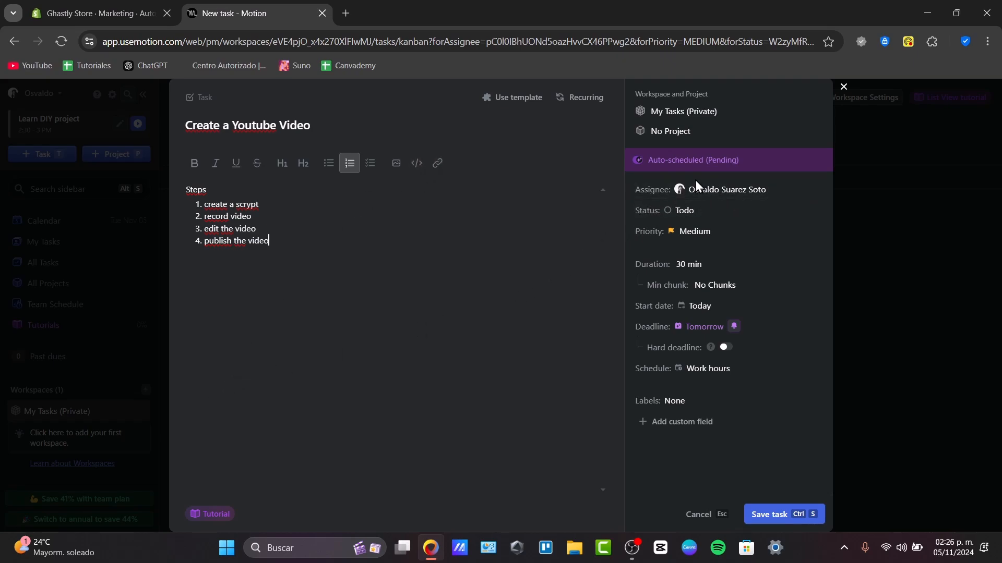
Set the YouTube video task's status to In Progress, keep its priority at Medium, and set the duration to 2 hours.
{"action": "left_click", "coordinate": [683, 208]}
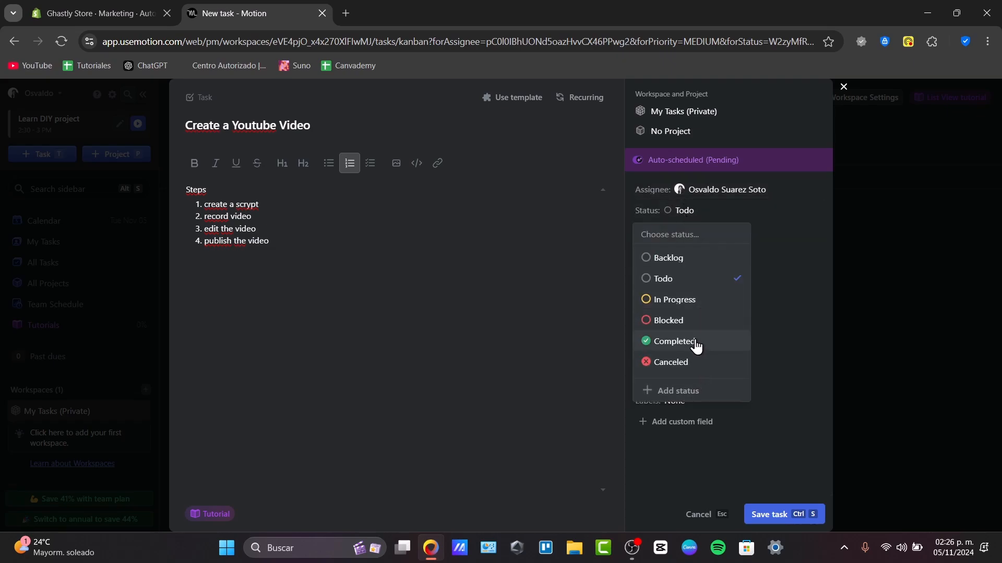
{"action": "left_click", "coordinate": [680, 299]}
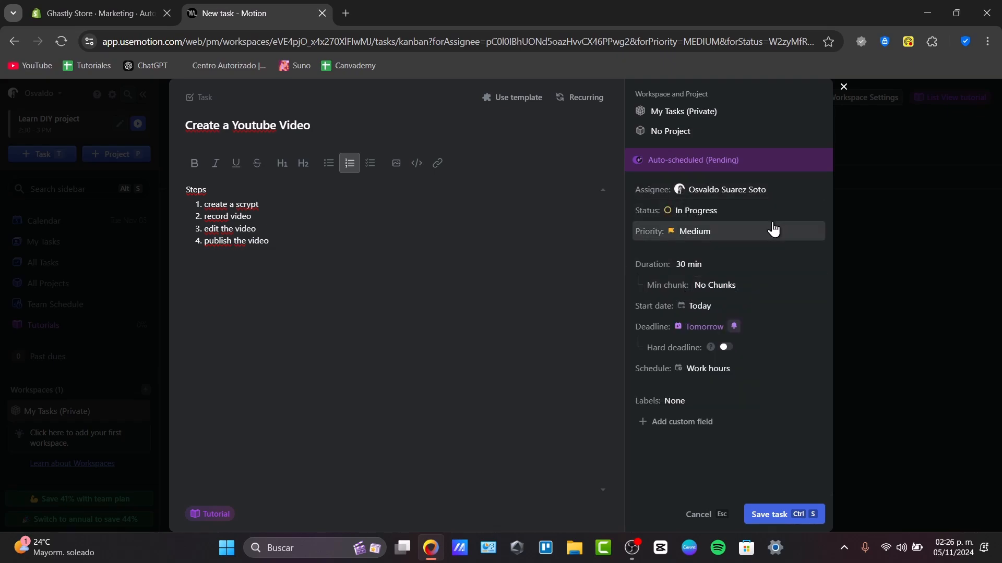
{"action": "left_click", "coordinate": [739, 232]}
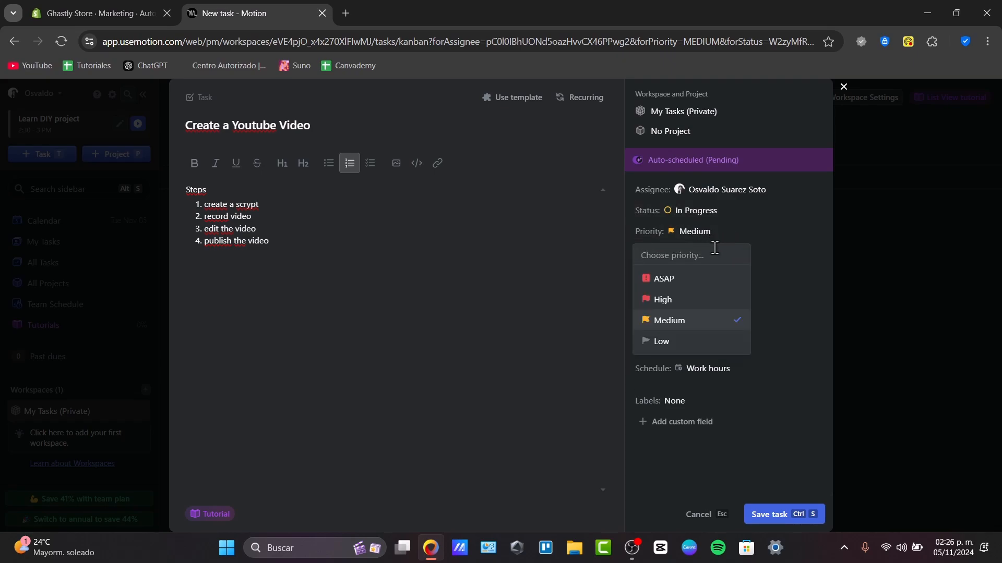
{"action": "left_click", "coordinate": [699, 234]}
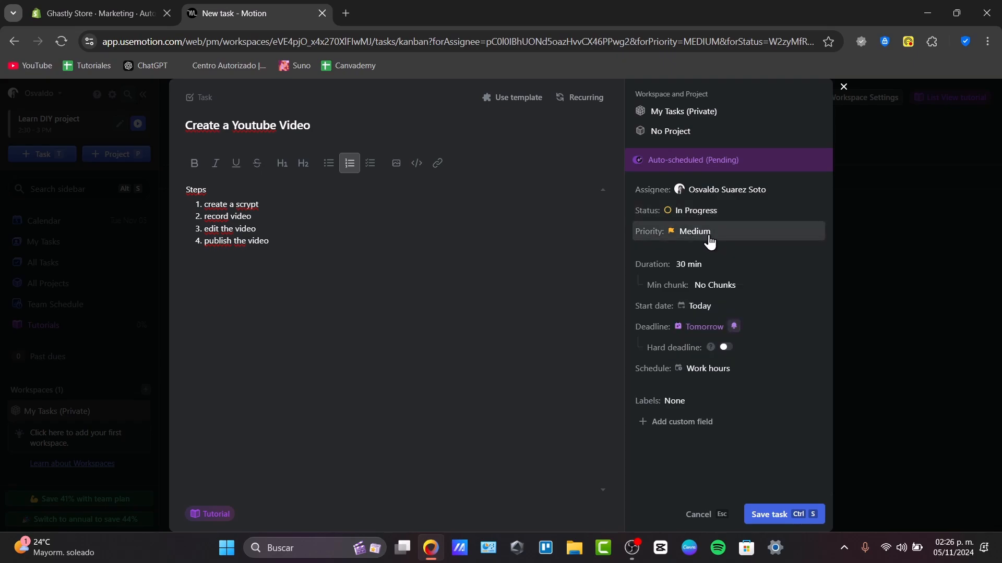
{"action": "left_click", "coordinate": [718, 272]}
{"action": "left_click", "coordinate": [725, 435]}
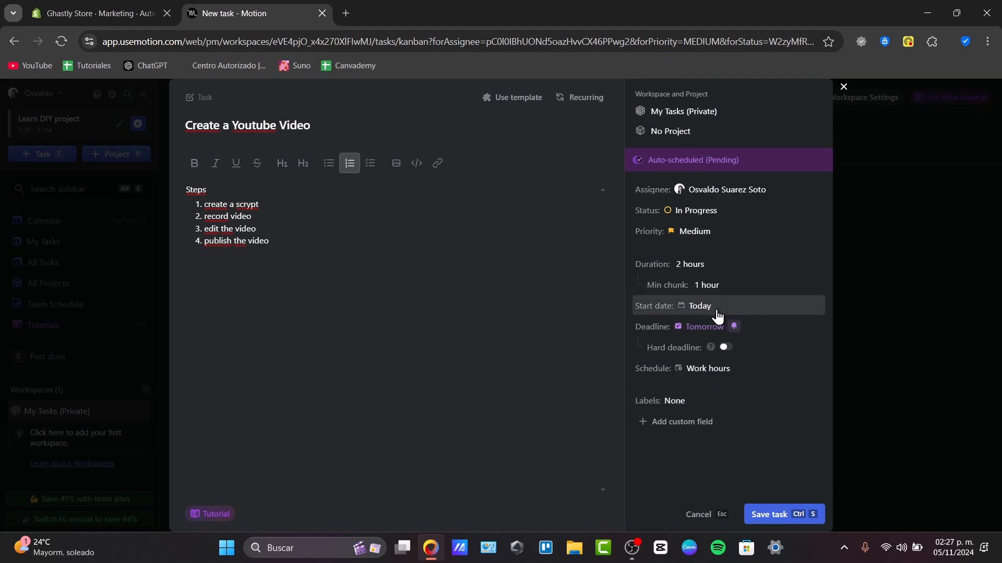
Set the task's deadline to Fri Nov 8, save the task and close it.
{"action": "left_click", "coordinate": [702, 329]}
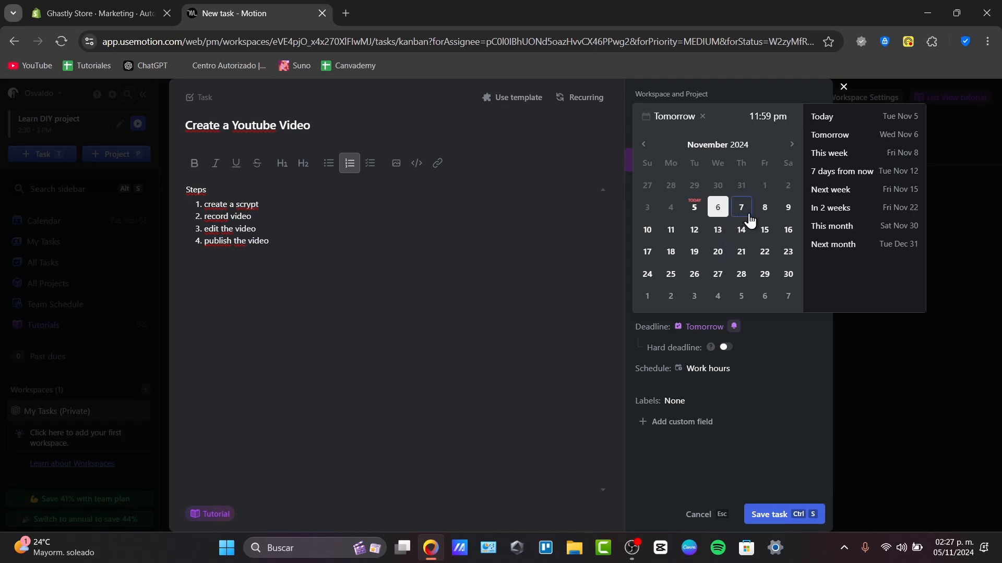
{"action": "left_click", "coordinate": [765, 208]}
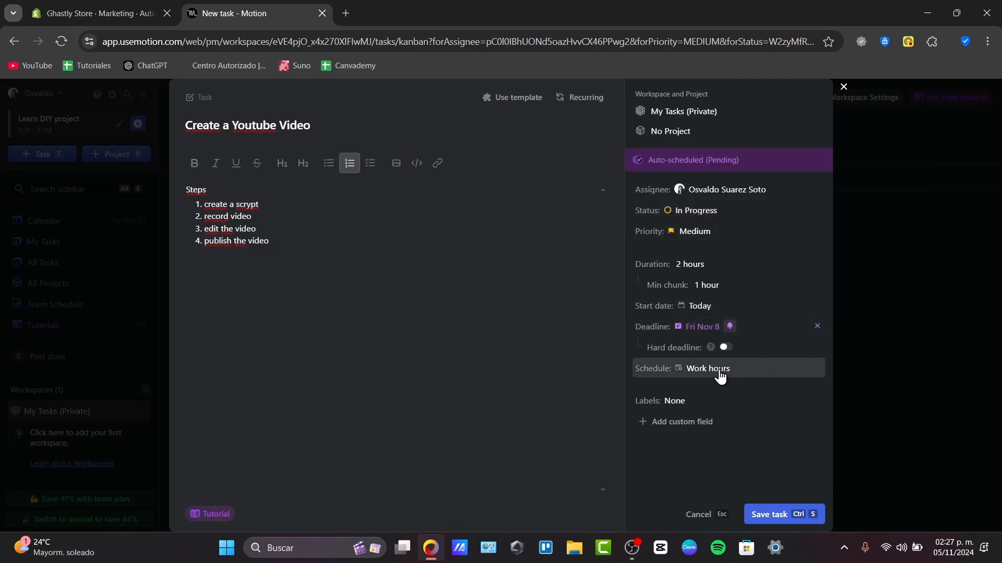
{"action": "left_click", "coordinate": [779, 517]}
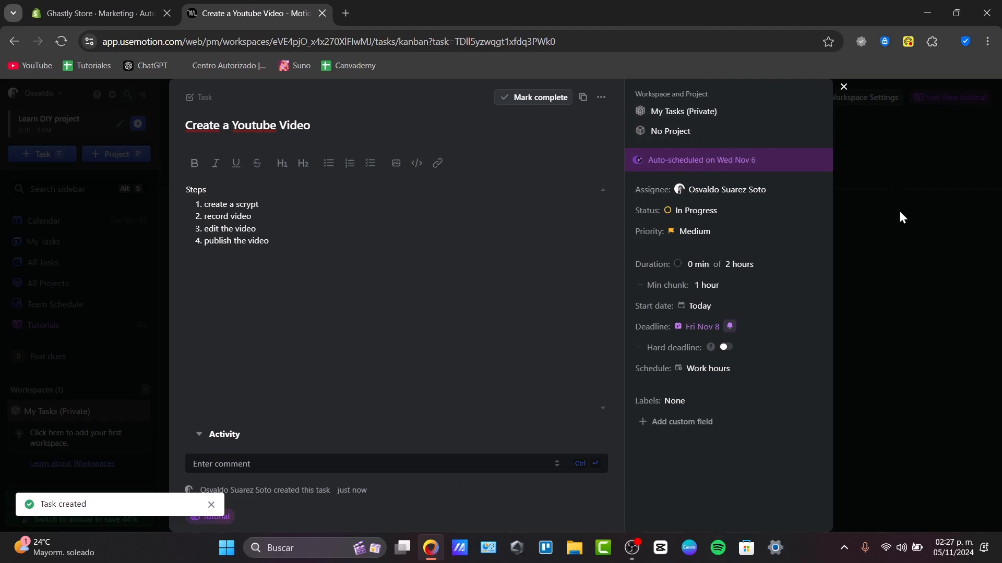
{"action": "left_click", "coordinate": [947, 273]}
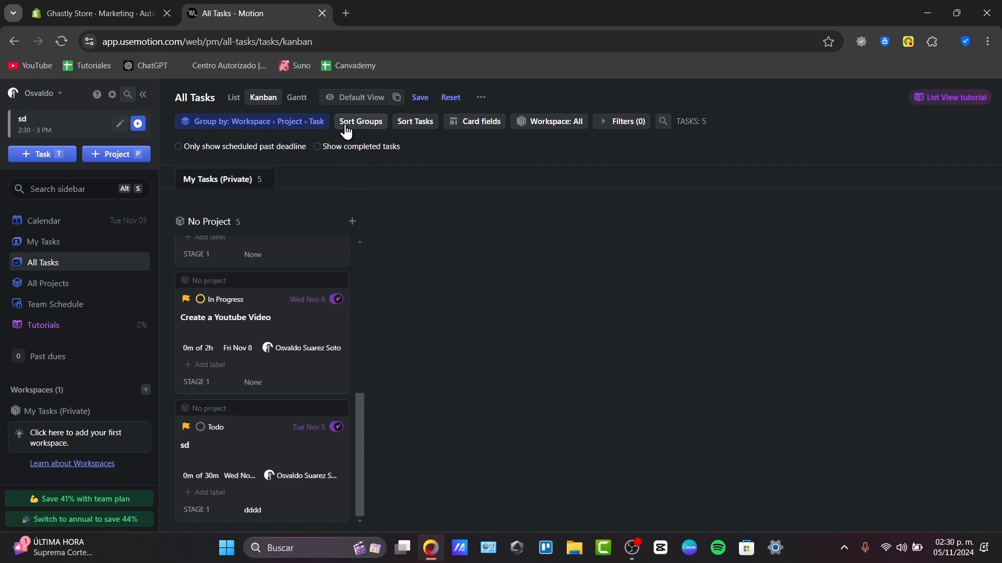
Show All Tasks as a Gantt chart and create a "Youtube video" project from the Marketing Campaign template, running Nov 6 to Nov 13.
{"action": "left_click", "coordinate": [295, 99]}
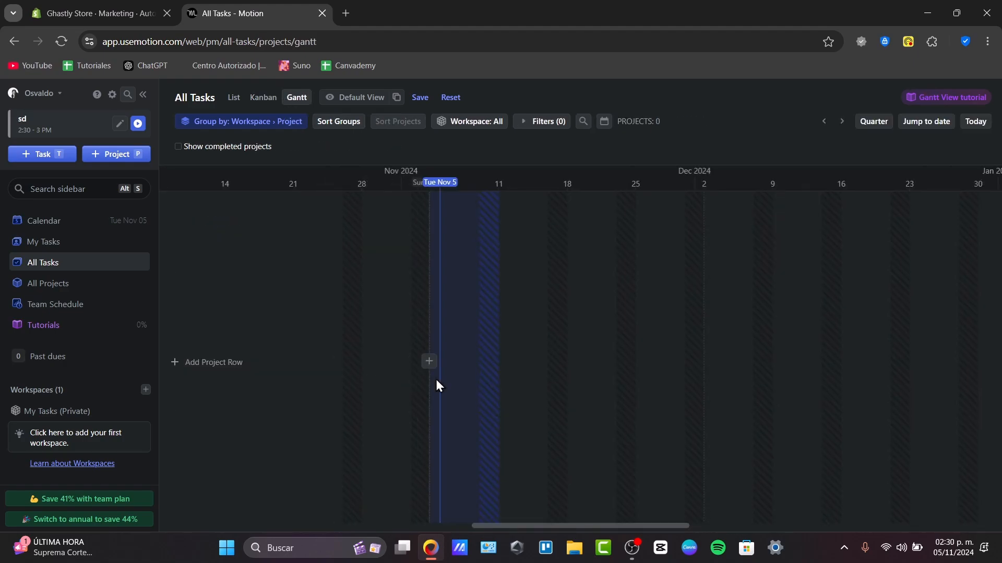
{"action": "left_click", "coordinate": [455, 348]}
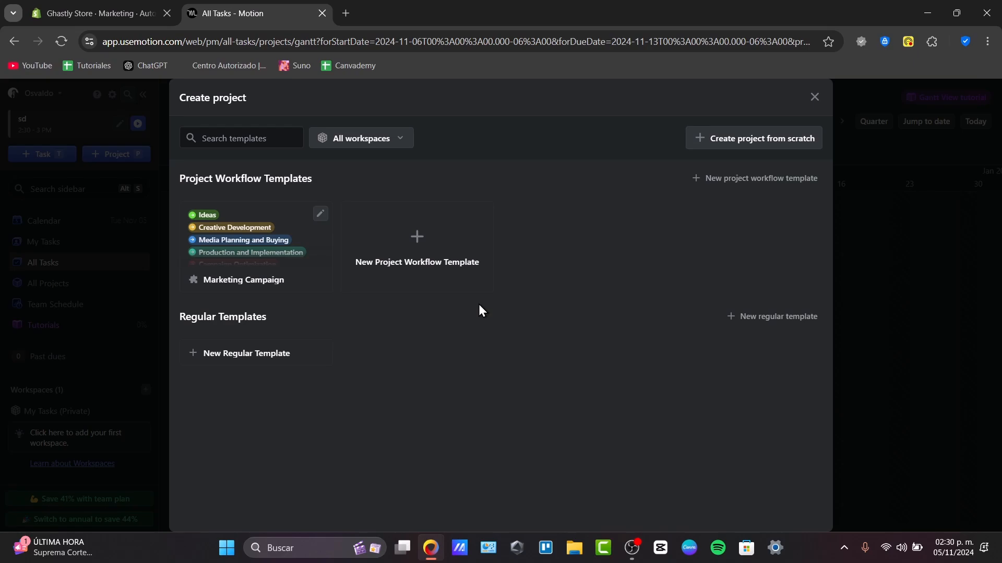
{"action": "left_click", "coordinate": [241, 228]}
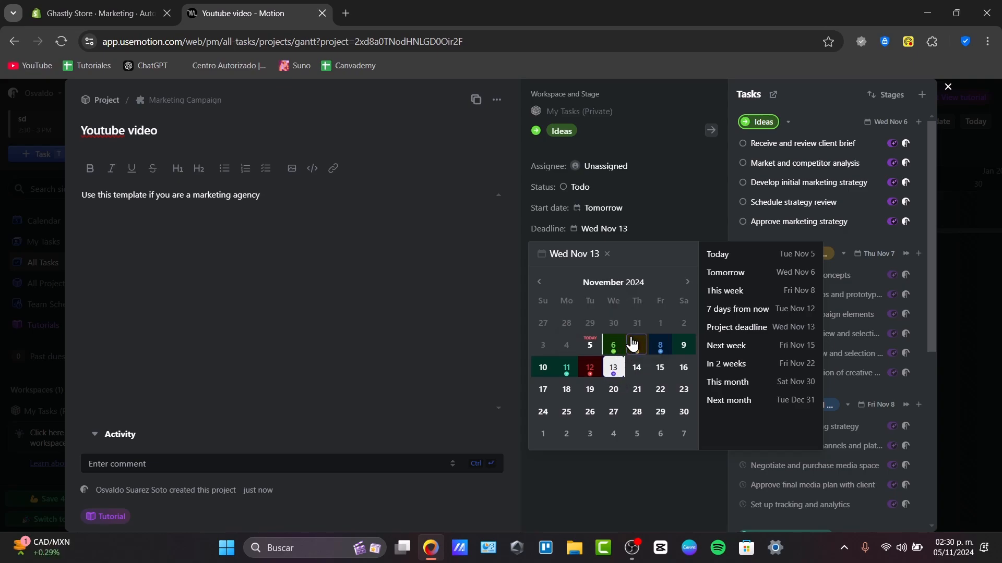
{"action": "left_click", "coordinate": [692, 497]}
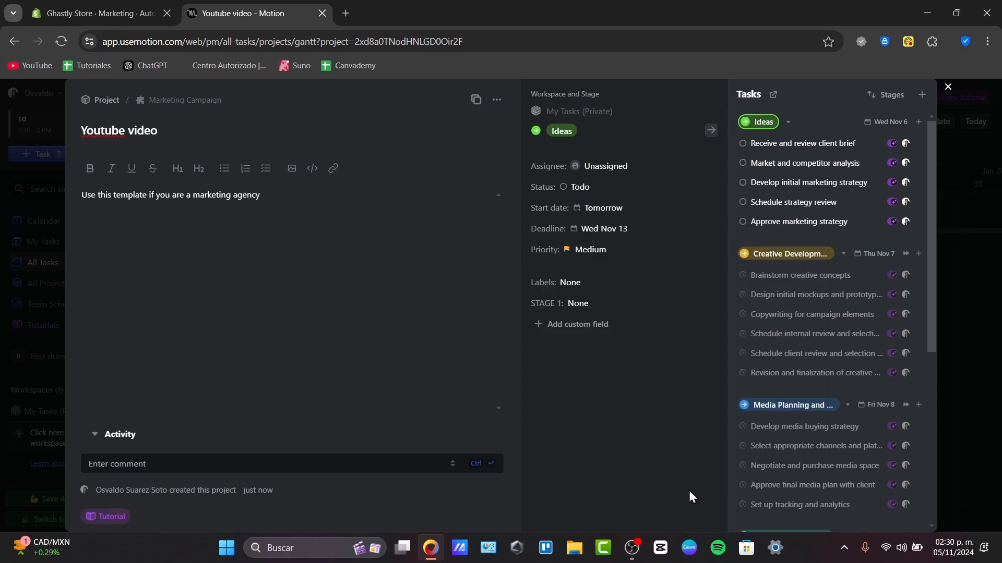
{"action": "left_click", "coordinate": [948, 86]}
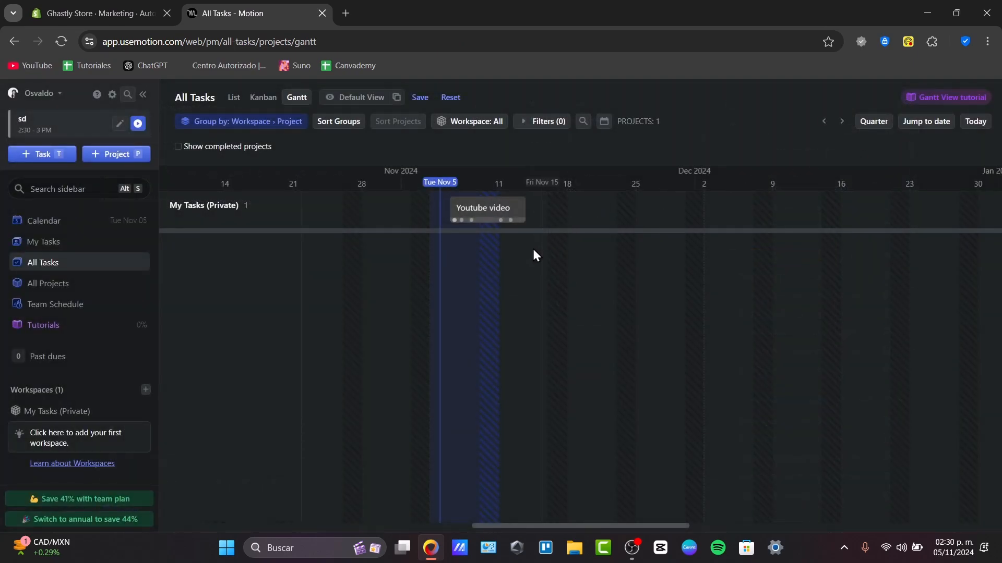
Check the Youtube video project's details and shift it on the Gantt timeline to Sun Nov 3 - Sun Nov 10.
{"action": "left_click", "coordinate": [504, 218]}
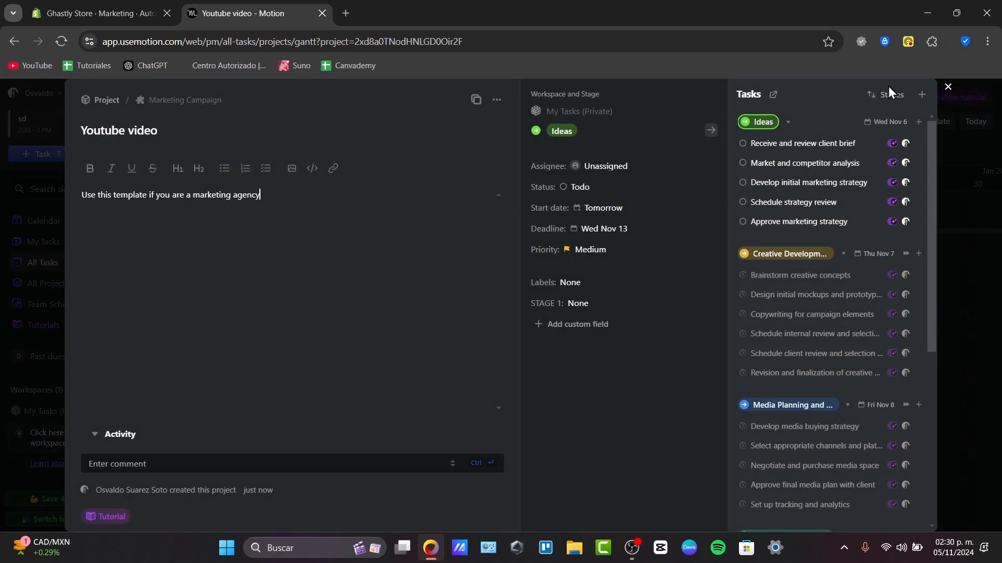
{"action": "left_click", "coordinate": [956, 135]}
{"action": "left_click_drag", "start_coordinate": [504, 205], "coordinate": [482, 253]}
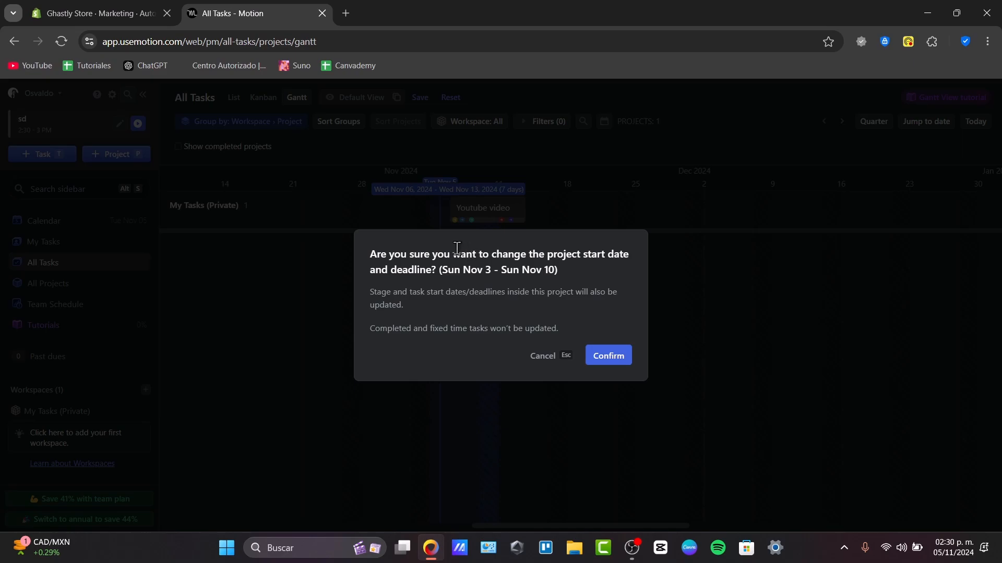
{"action": "left_click", "coordinate": [592, 357]}
Reschedule the Youtube video project on the Gantt timeline to Thu Nov 28 - Thu Dec 5.
{"action": "left_click_drag", "start_coordinate": [487, 210], "coordinate": [840, 221]}
{"action": "left_click", "coordinate": [599, 354]}
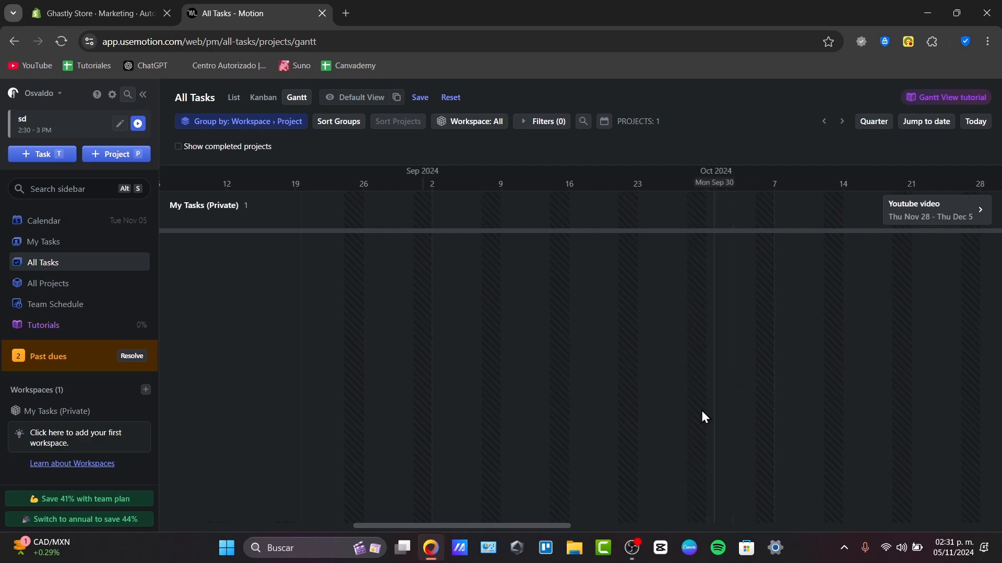
{"action": "left_click_drag", "start_coordinate": [405, 527], "coordinate": [658, 531]}
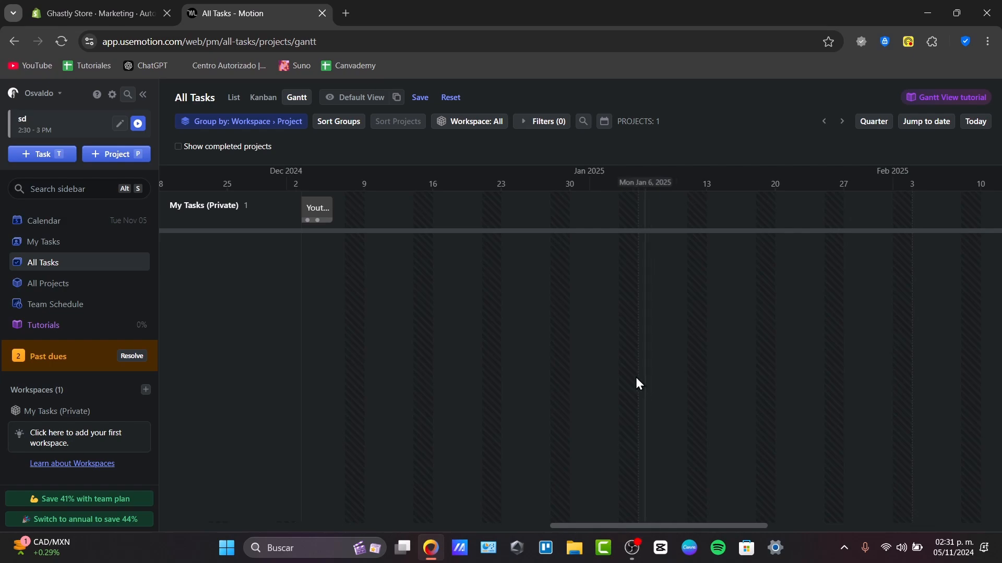
Review the past-due tasks that are scheduled after their deadline.
{"action": "left_click", "coordinate": [141, 361]}
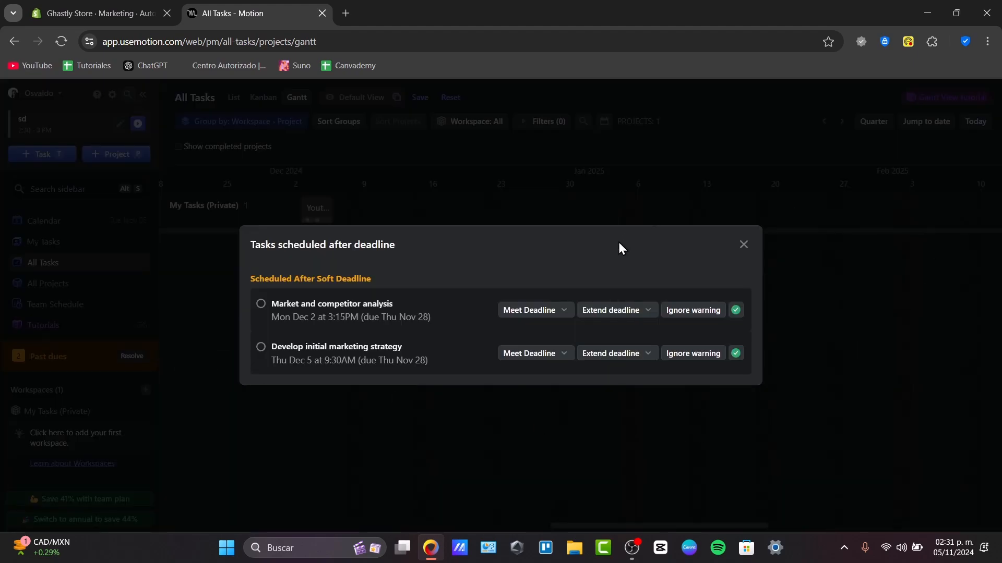
{"action": "left_click", "coordinate": [293, 305]}
{"action": "key", "text": "Escape"}
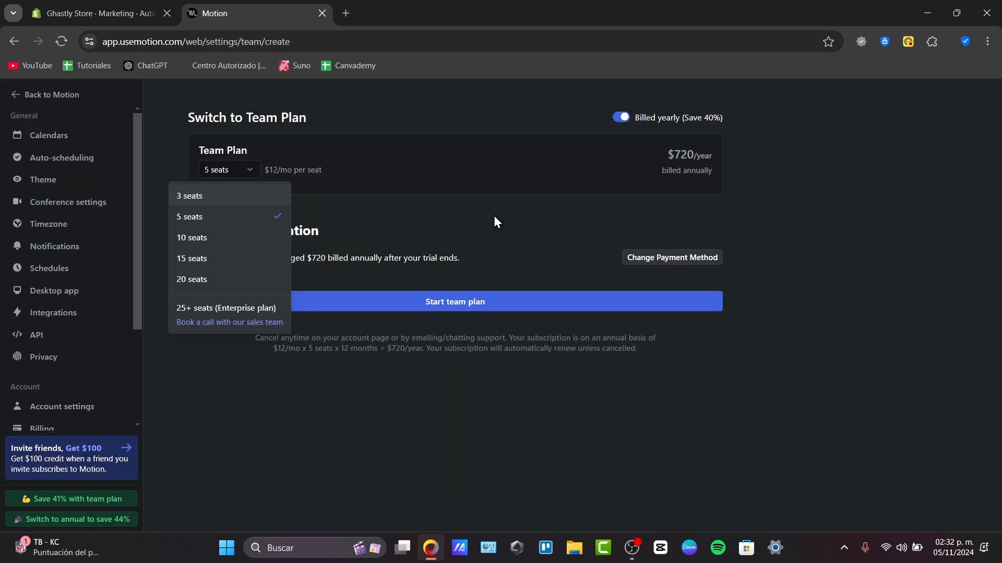
Compare the yearly Team Plan price for 3 seats and 10 seats.
{"action": "left_click", "coordinate": [509, 218]}
{"action": "left_click_drag", "start_coordinate": [206, 126], "coordinate": [354, 121]}
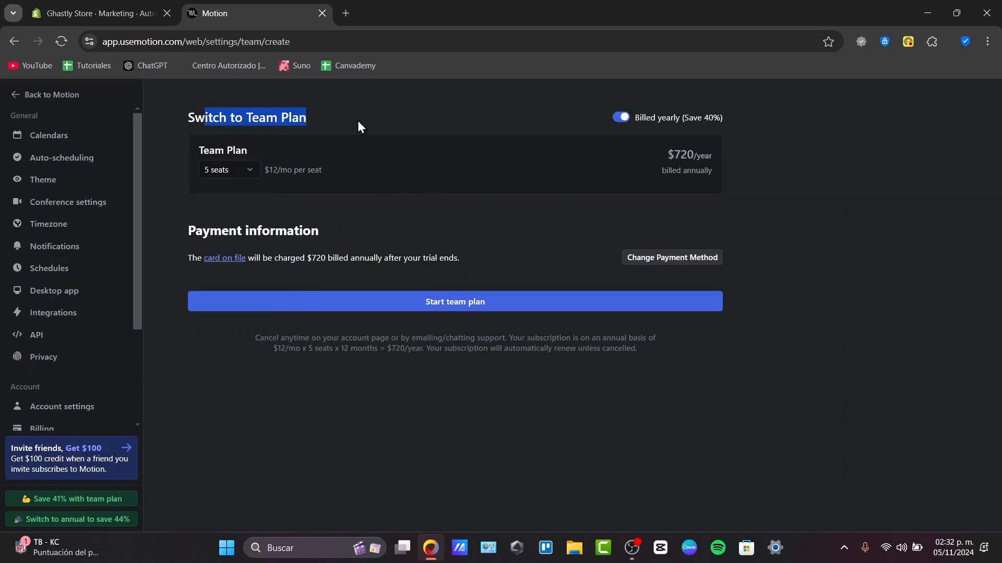
{"action": "left_click", "coordinate": [239, 173]}
{"action": "left_click", "coordinate": [219, 197]}
{"action": "left_click", "coordinate": [237, 172]}
{"action": "left_click", "coordinate": [235, 237]}
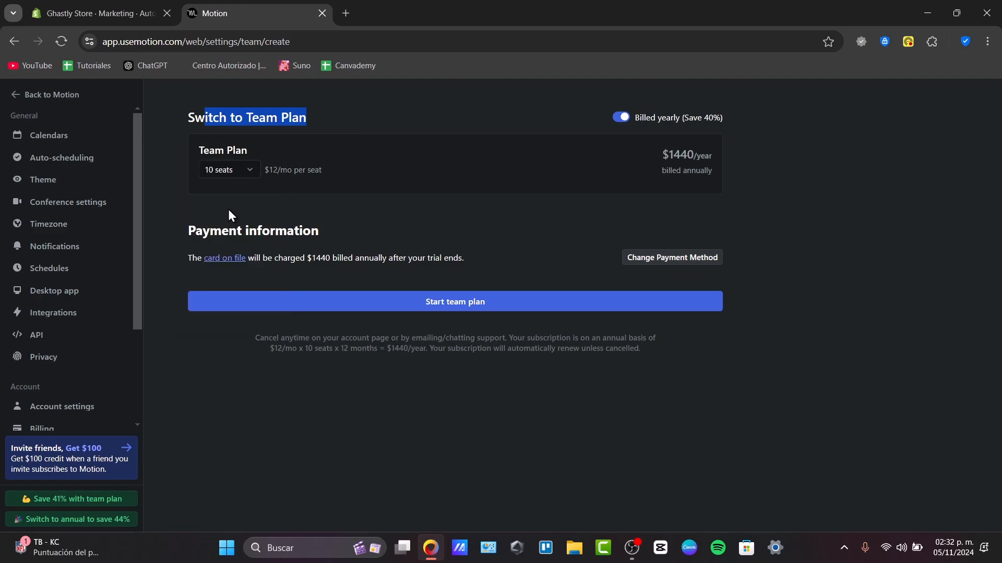
{"action": "left_click", "coordinate": [231, 175]}
{"action": "left_click", "coordinate": [258, 200]}
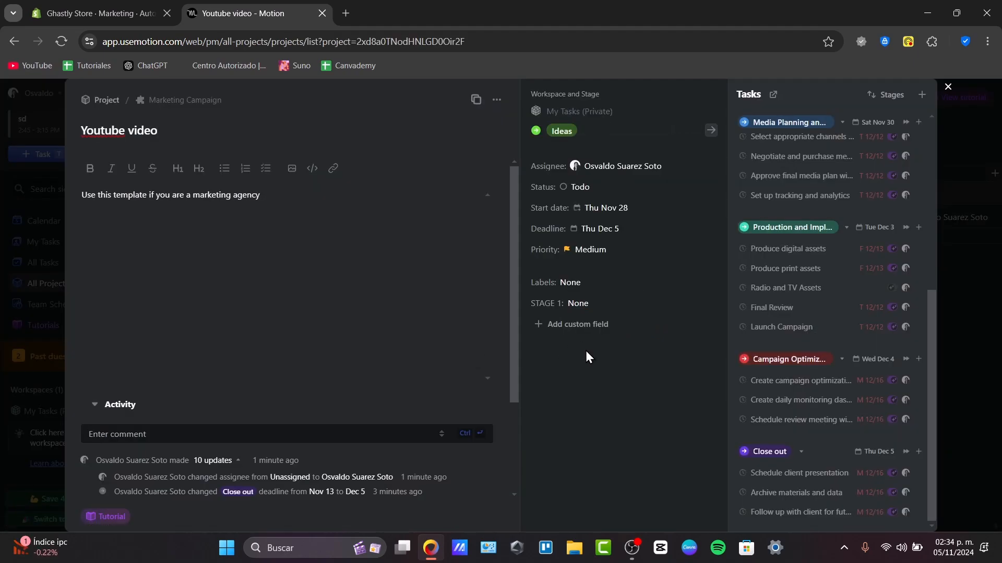
In the project's Ideas stage, mark the client brief review Completed, the market and competitor analysis Canceled, and the initial marketing strategy Blocked.
{"action": "scroll", "coordinate": [762, 330], "scroll_direction": "up", "scroll_amount": 5}
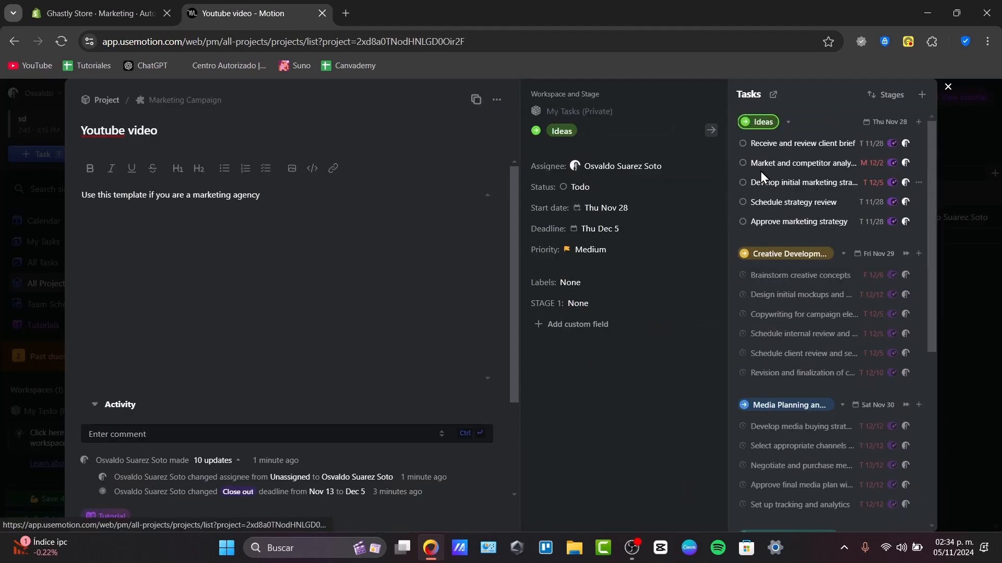
{"action": "left_click", "coordinate": [743, 145]}
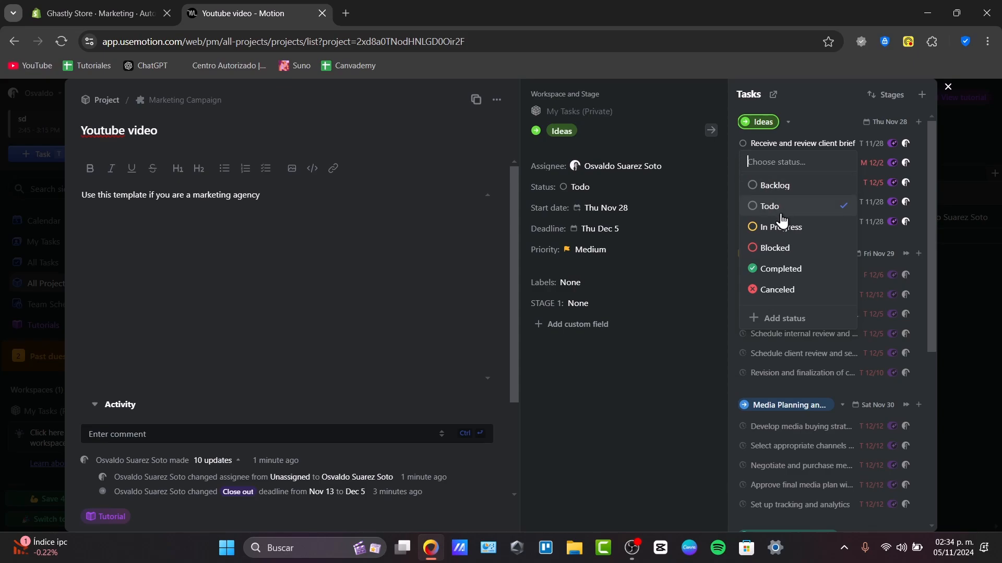
{"action": "left_click", "coordinate": [795, 276]}
{"action": "left_click", "coordinate": [742, 162]}
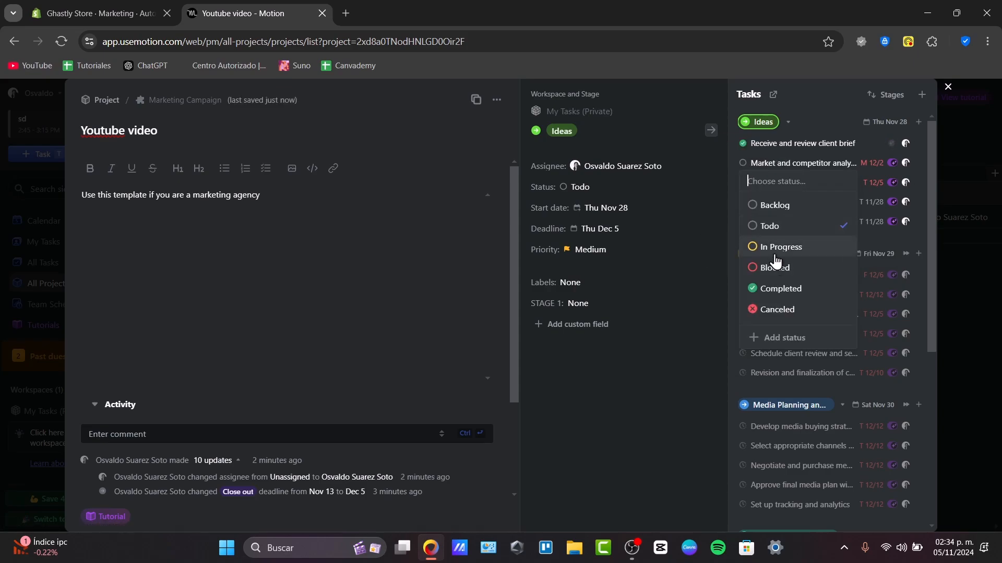
{"action": "left_click", "coordinate": [781, 302]}
{"action": "left_click", "coordinate": [743, 184]}
{"action": "left_click", "coordinate": [810, 285]}
Check the status choices for the Schedule strategy review task and open those for Approve marketing strategy.
{"action": "left_click", "coordinate": [743, 204]}
{"action": "left_click", "coordinate": [743, 205]}
{"action": "left_click", "coordinate": [743, 222]}
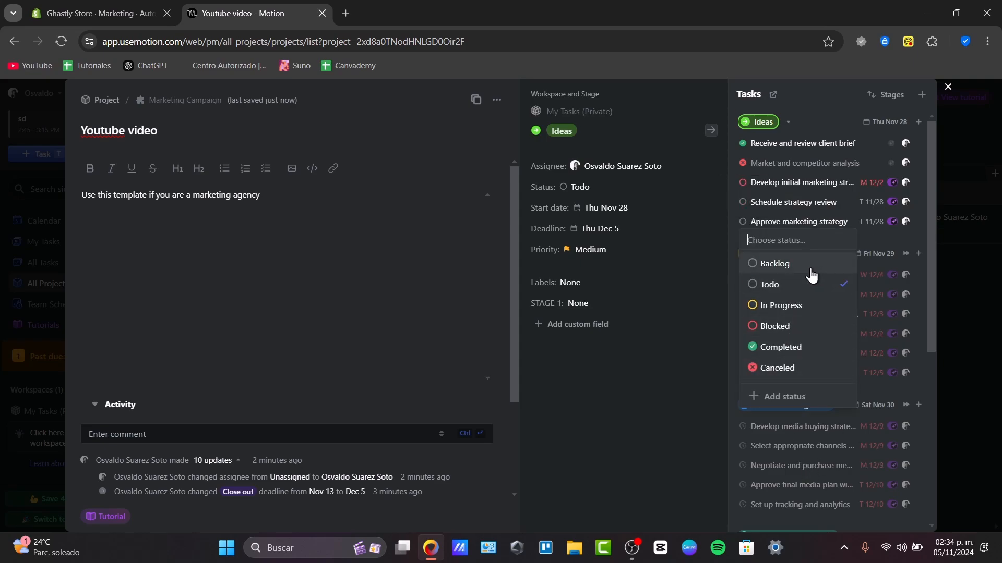